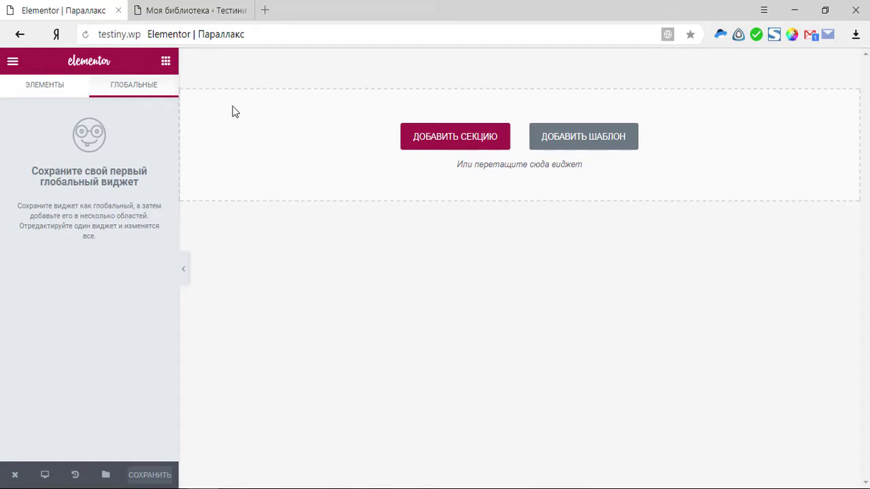
- Add a section with two equal columns to the empty page
left_click(166, 62)
left_click(424, 137)
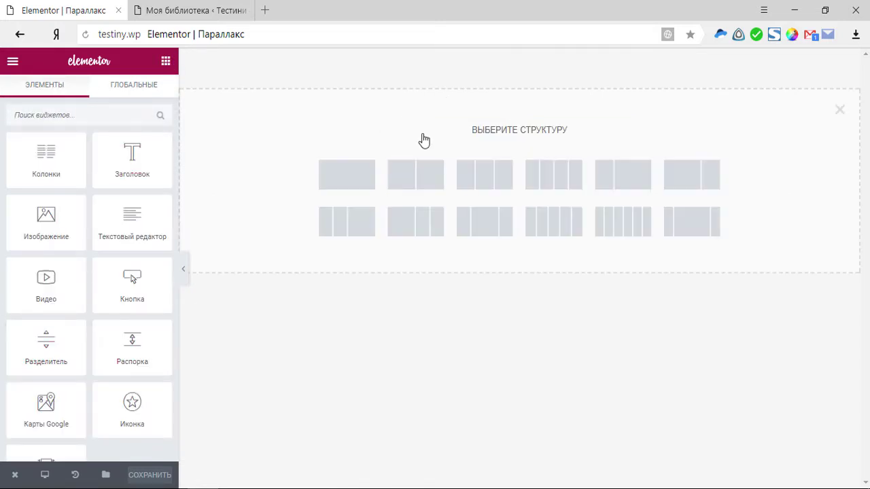
left_click(426, 190)
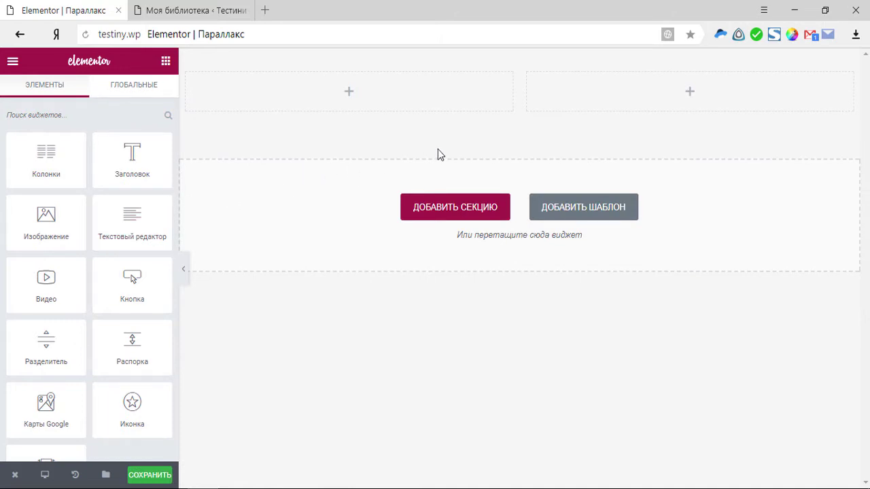
- Place a Кнопка widget in the section's first column and align it to the centre
mouse_move(496, 76)
mouse_move(108, 477)
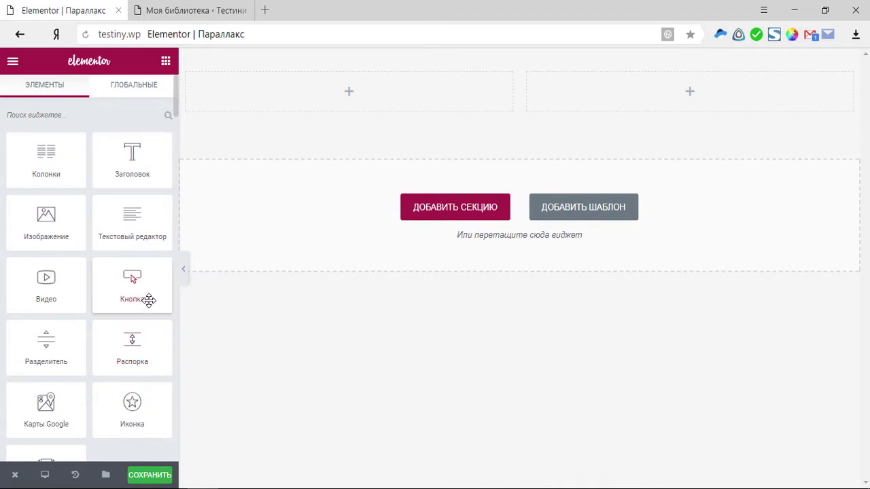
left_click_drag(148, 299, 372, 112)
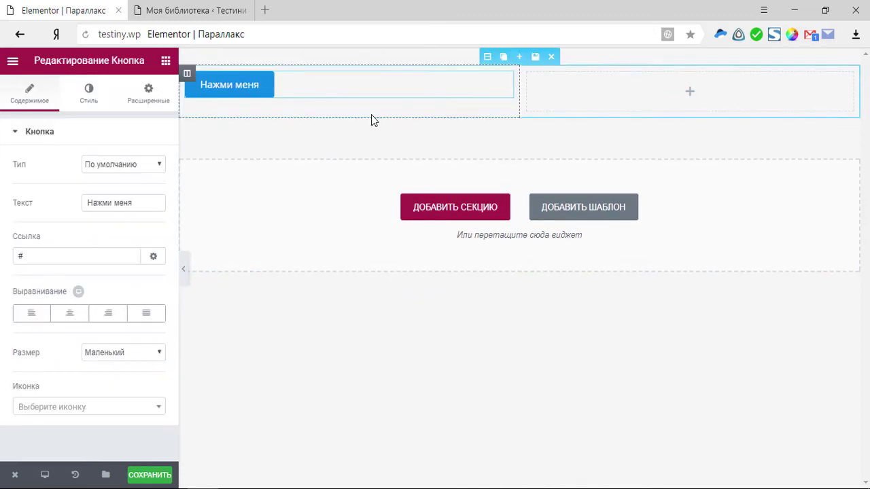
left_click(68, 313)
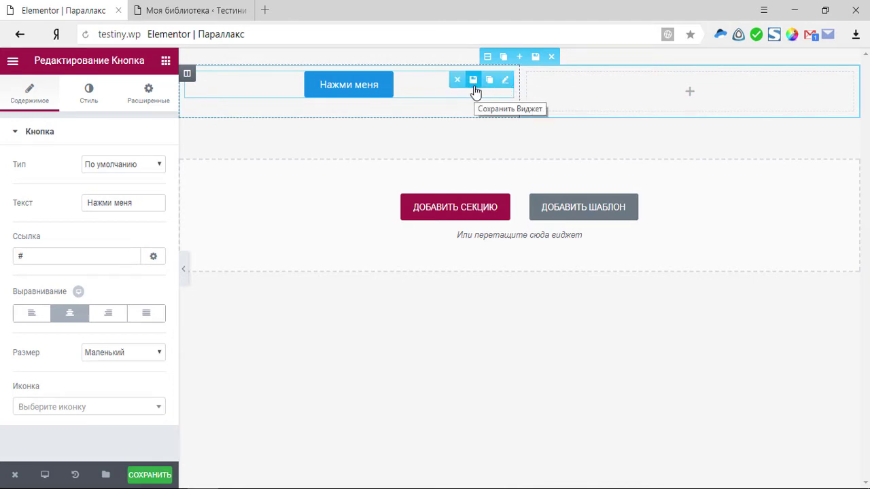
- Save the button as a global widget named "Кнопка"
left_click(475, 83)
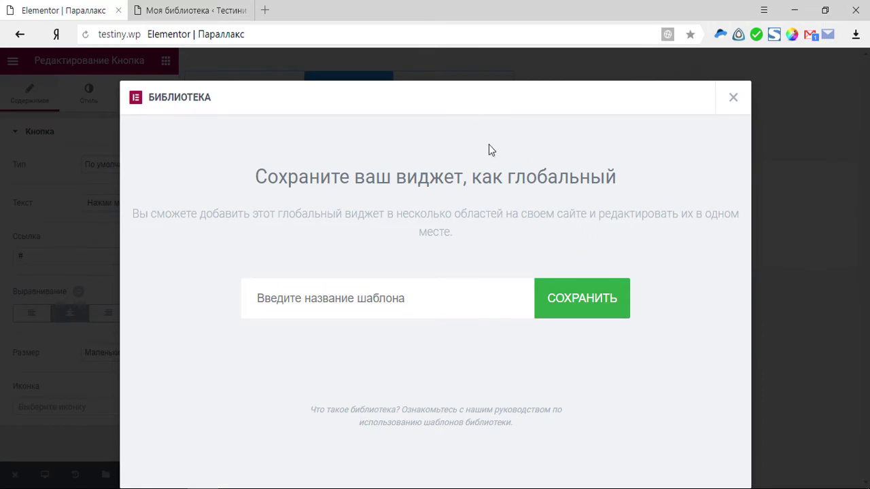
left_click(295, 299)
type("К")
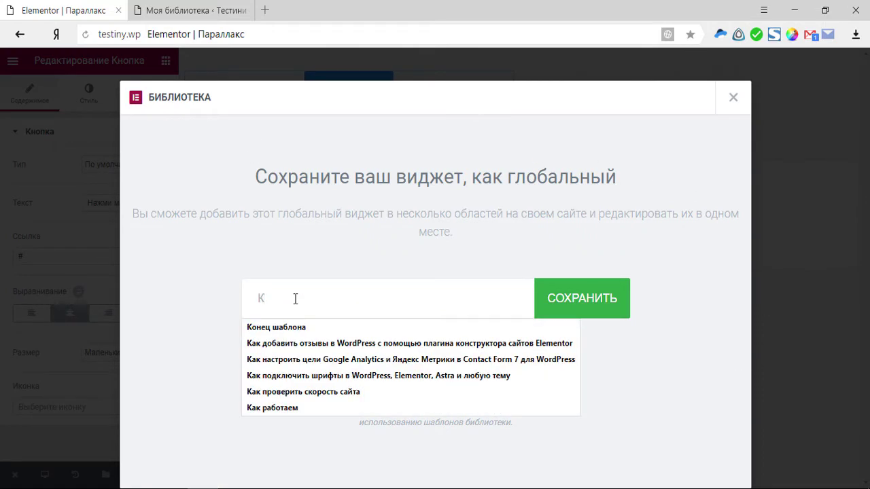
type("нопка")
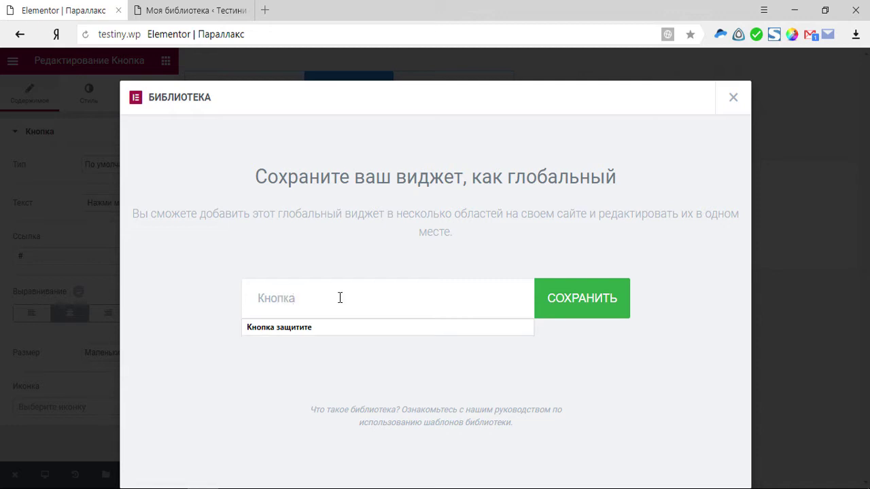
left_click(588, 299)
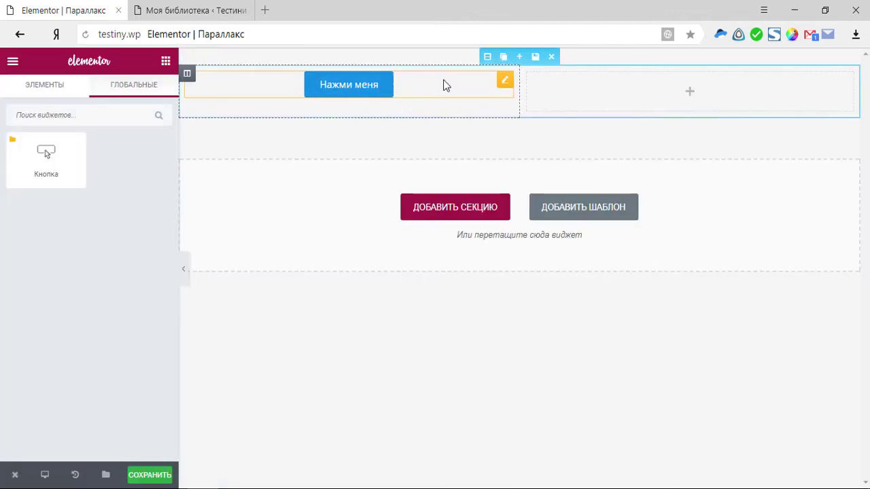
mouse_move(507, 78)
- Add a section with three equal columns and place the global Кнопка widget in its third column
left_click(165, 60)
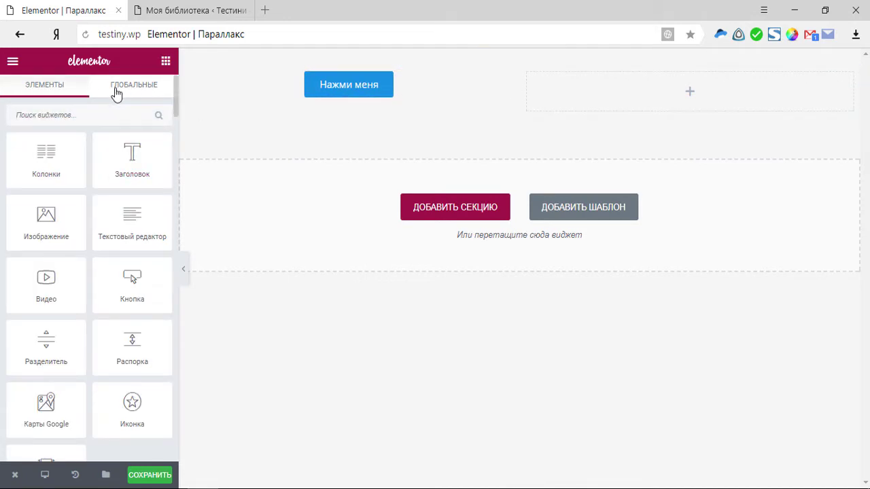
left_click(116, 95)
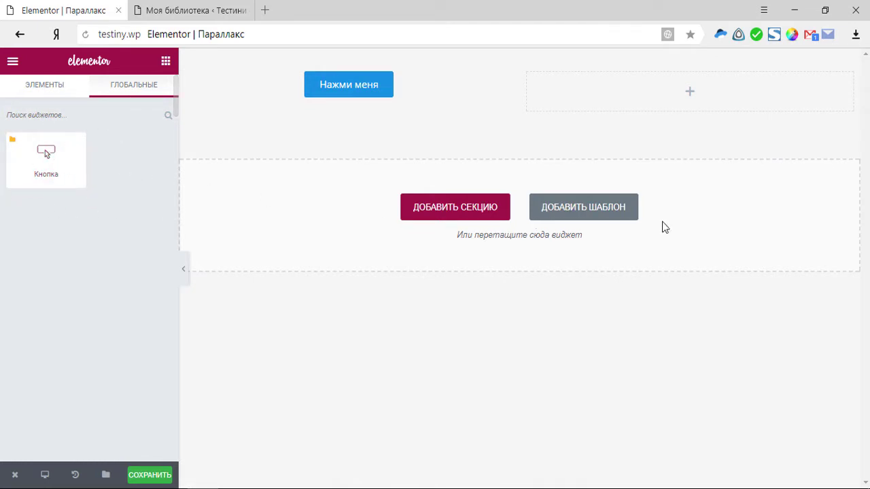
left_click(459, 215)
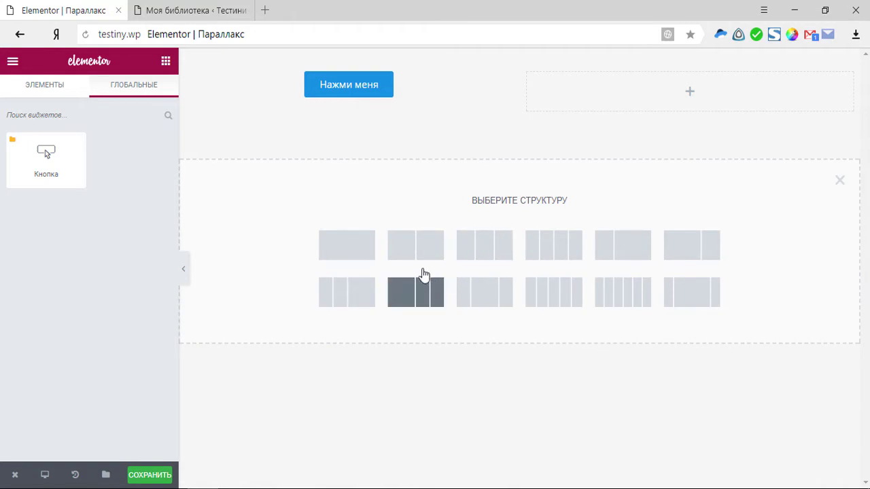
left_click(476, 249)
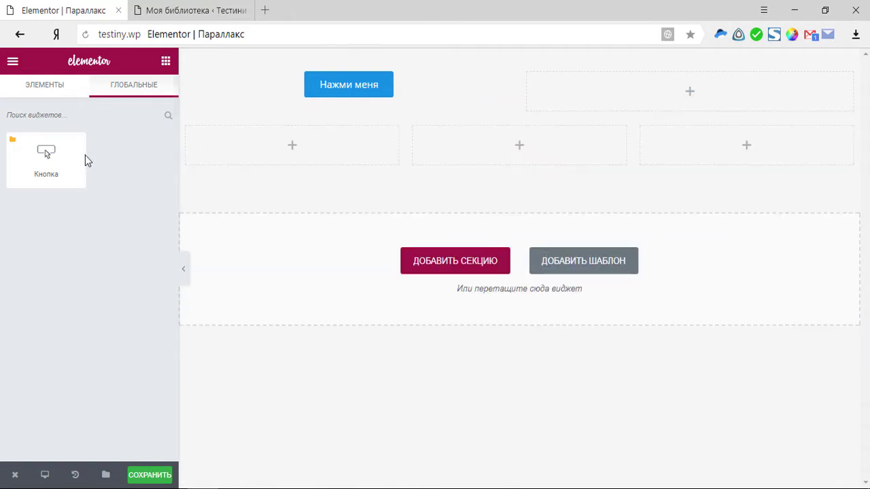
left_click_drag(84, 159, 715, 142)
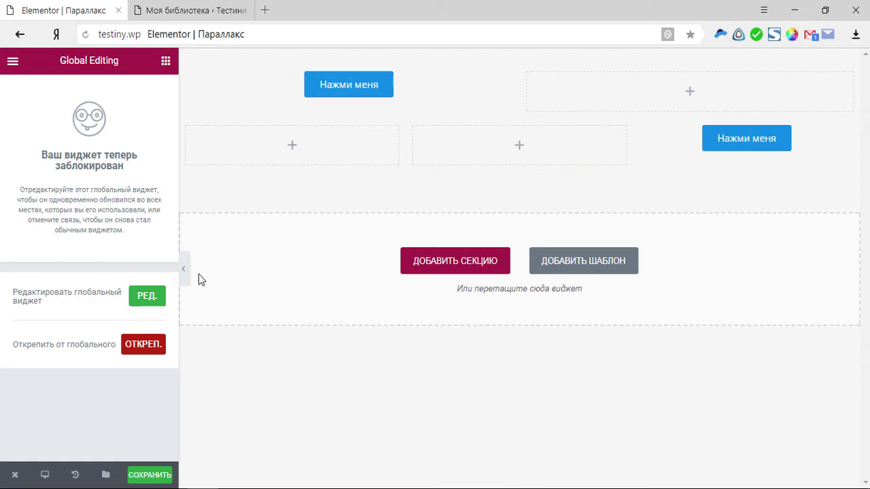
- Edit the global button and set its normal-state background colour to the green preset #23a455
left_click(146, 297)
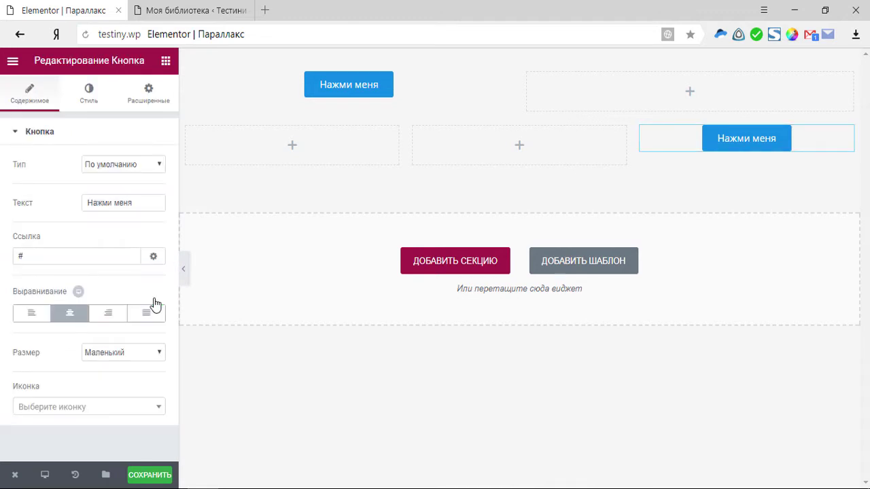
left_click(87, 107)
left_click(149, 270)
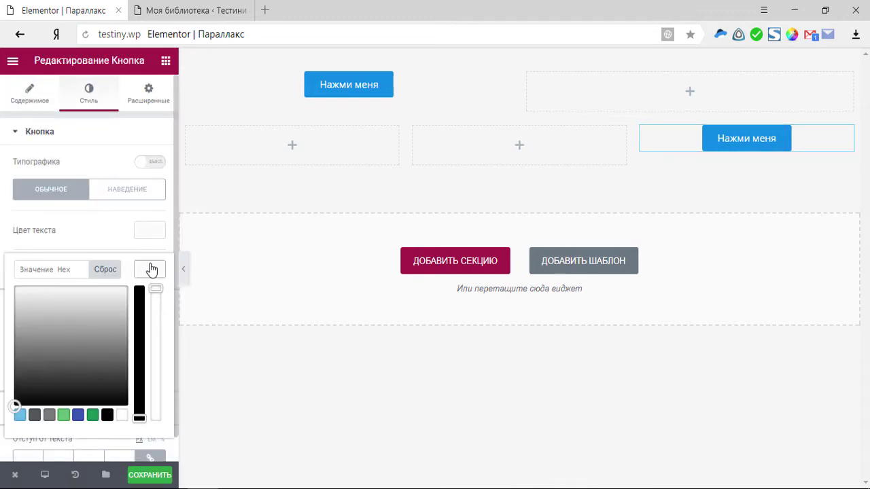
left_click(92, 416)
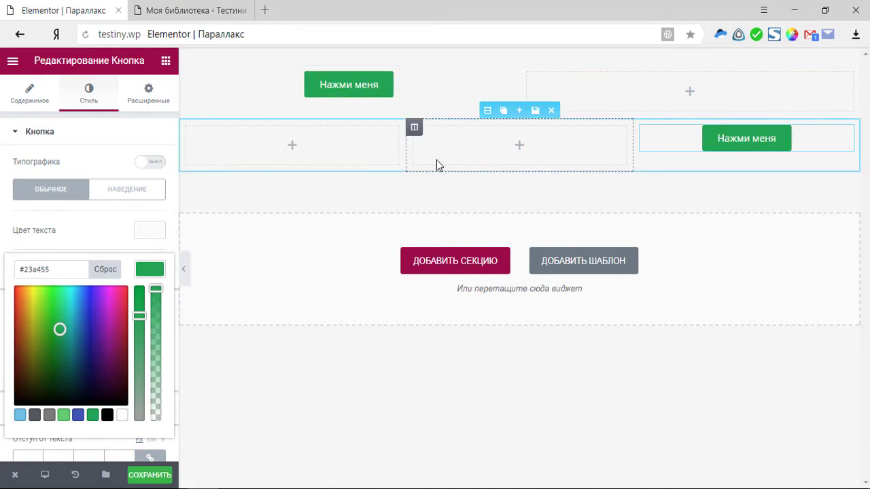
left_click(161, 268)
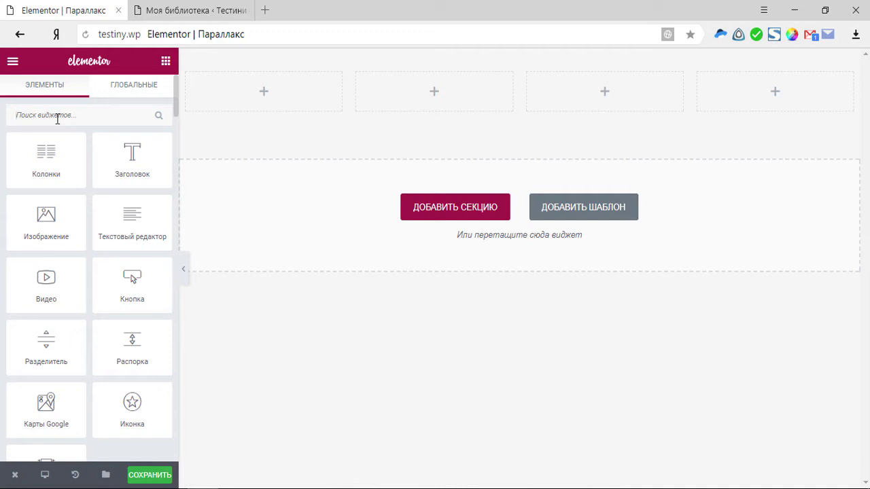
- Place an Иконка с текстом widget in the first of the four columns and save it as a global widget named "Иконка с текстом"
type("ико")
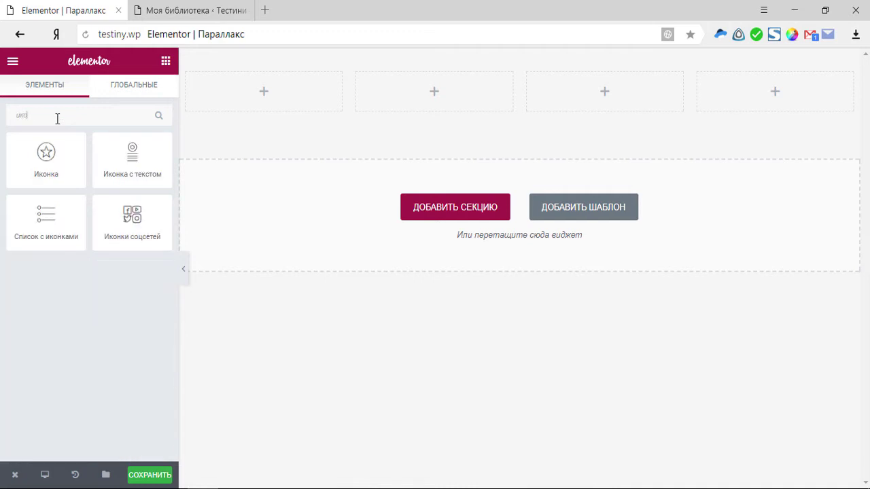
left_click_drag(125, 156, 265, 108)
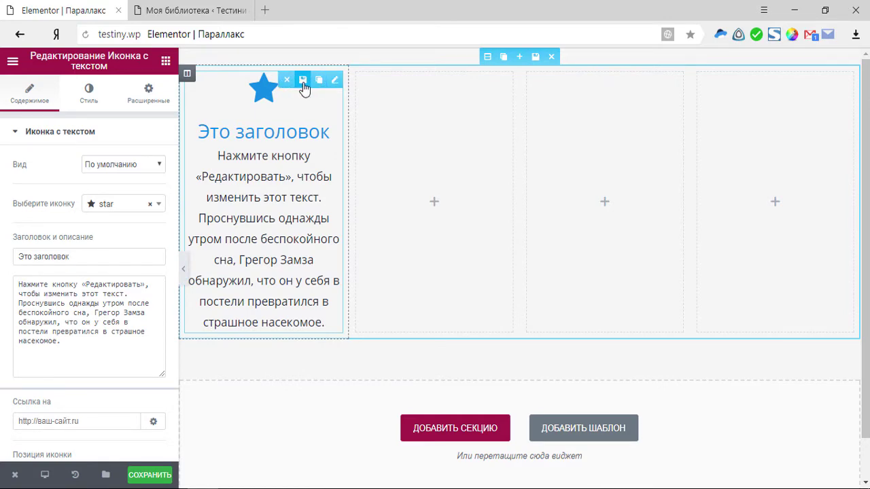
left_click(301, 80)
left_click(370, 269)
type("Ико")
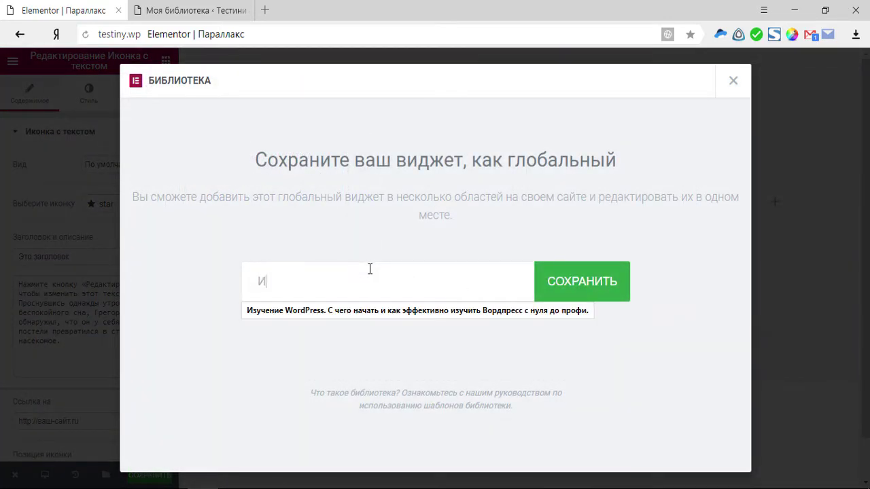
type("нка с текстом")
left_click(567, 299)
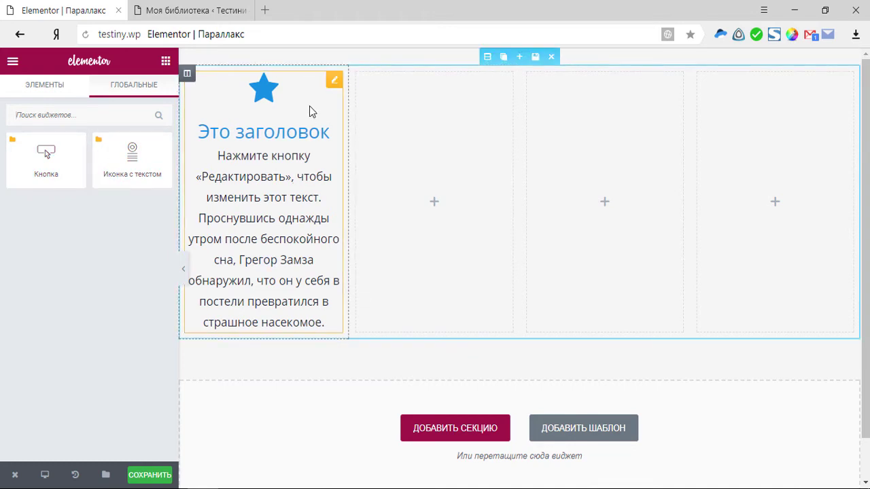
- Place the global Иконка с текстом widget in the second column and duplicate it into the third and fourth columns
left_click_drag(136, 171, 413, 177)
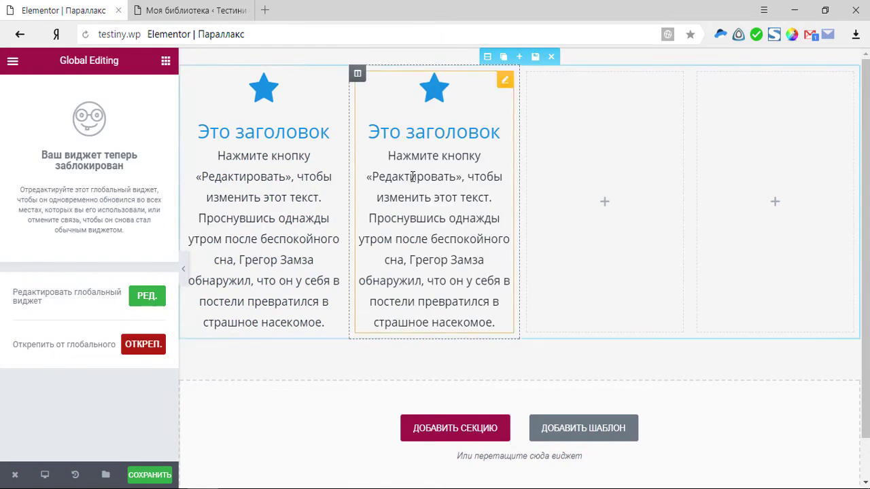
key("ctrl+d")
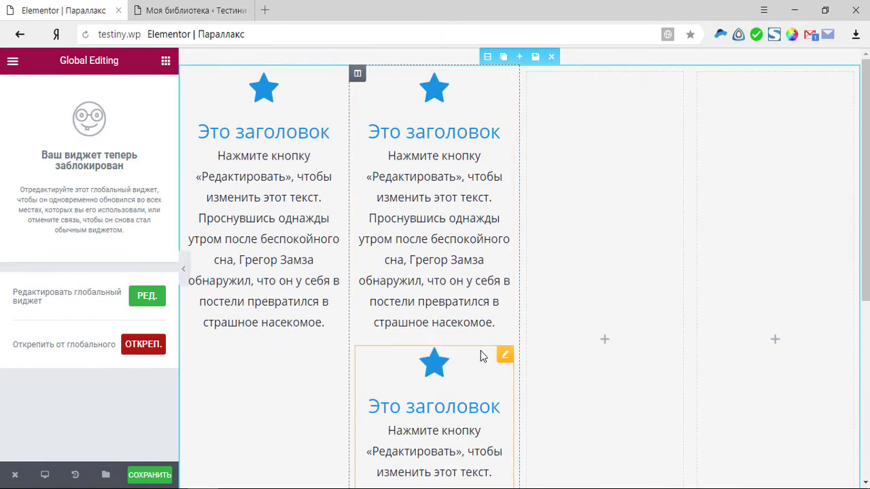
left_click_drag(500, 357, 662, 90)
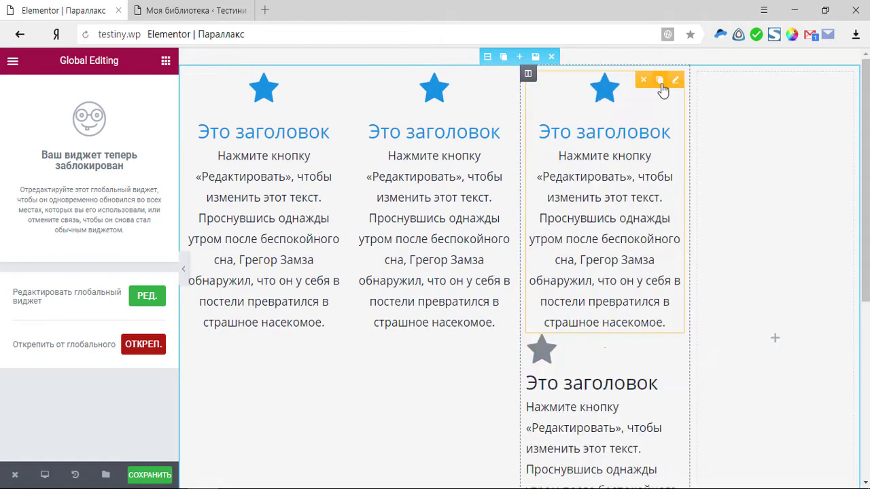
left_click_drag(670, 356, 747, 163)
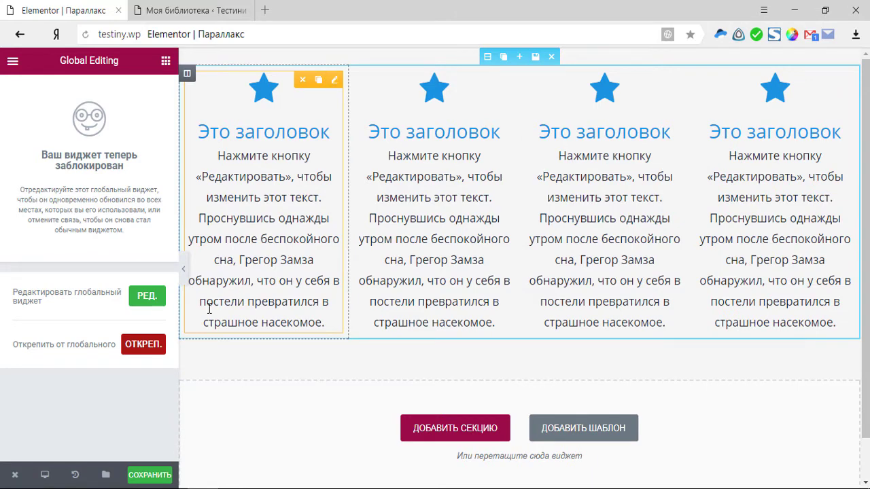
- Edit the global icon-with-text widget and set the icon's primary colour to black
left_click(144, 296)
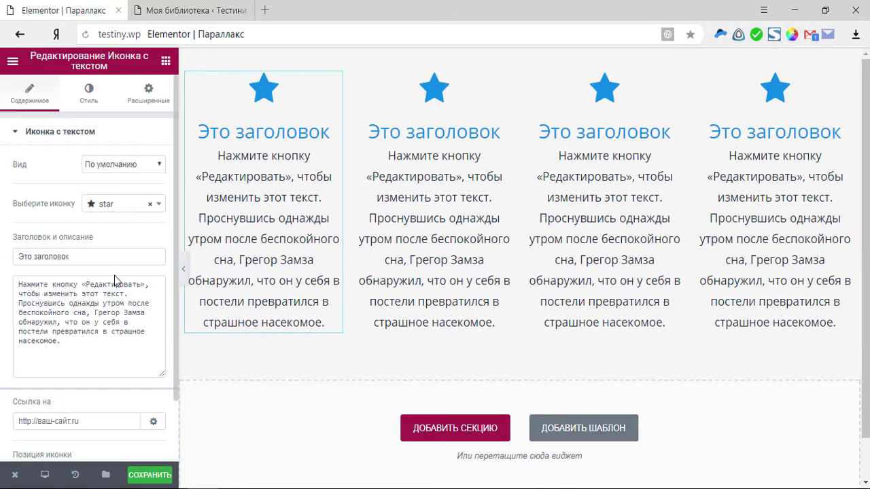
triple_click(42, 257)
left_click(88, 93)
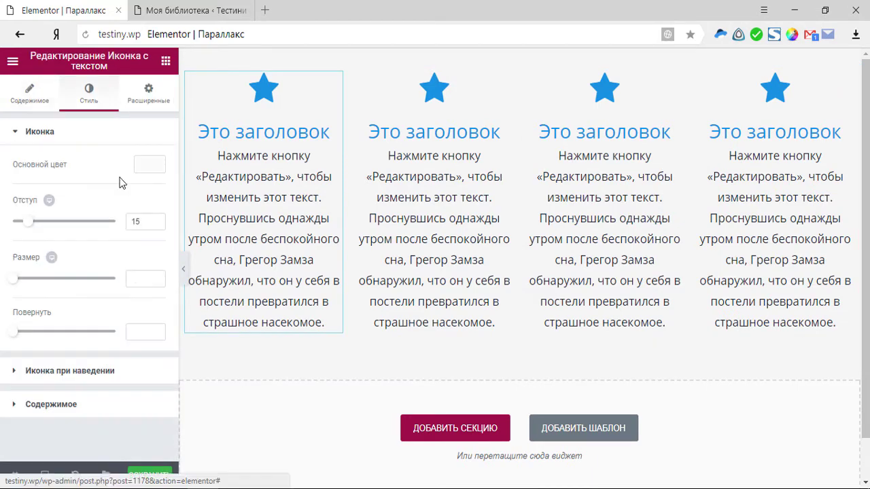
left_click(142, 169)
left_click(160, 188)
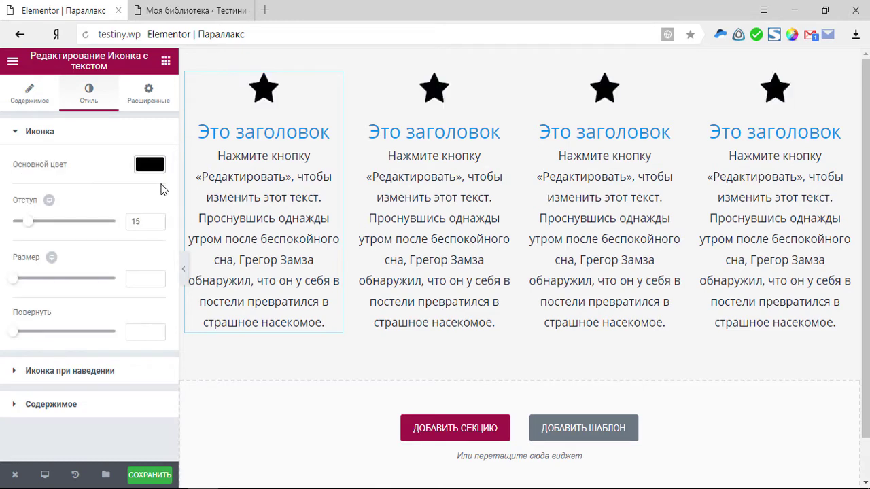
- Enable custom typography for the widget's heading with a size of 21 px and a weight of 700
left_click(51, 405)
scroll(142, 270, "down", 1)
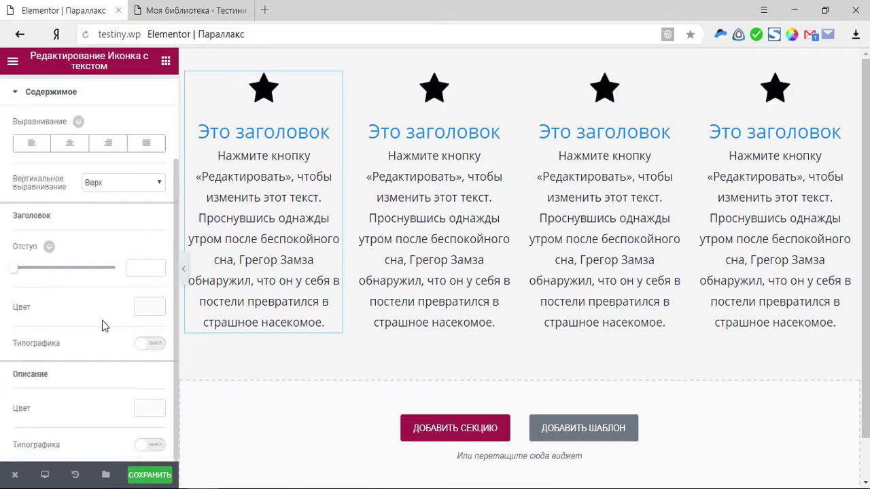
left_click(151, 345)
scroll(109, 346, "down", 2)
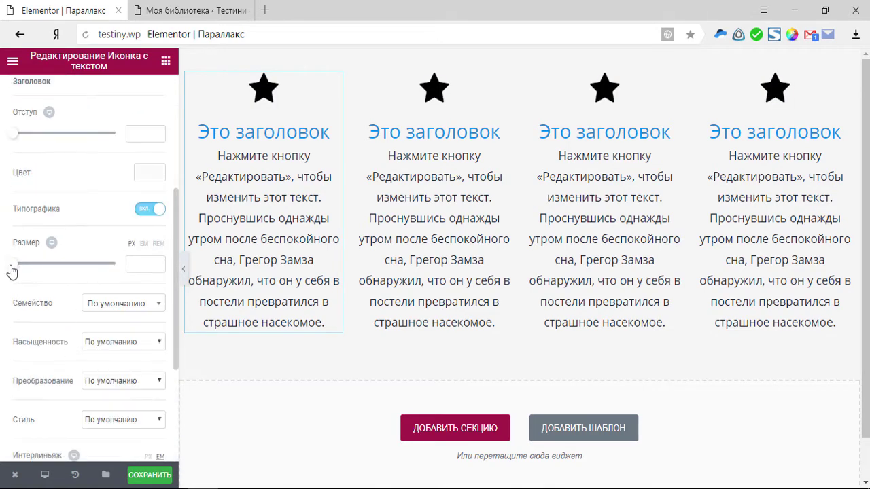
left_click_drag(13, 265, 22, 274)
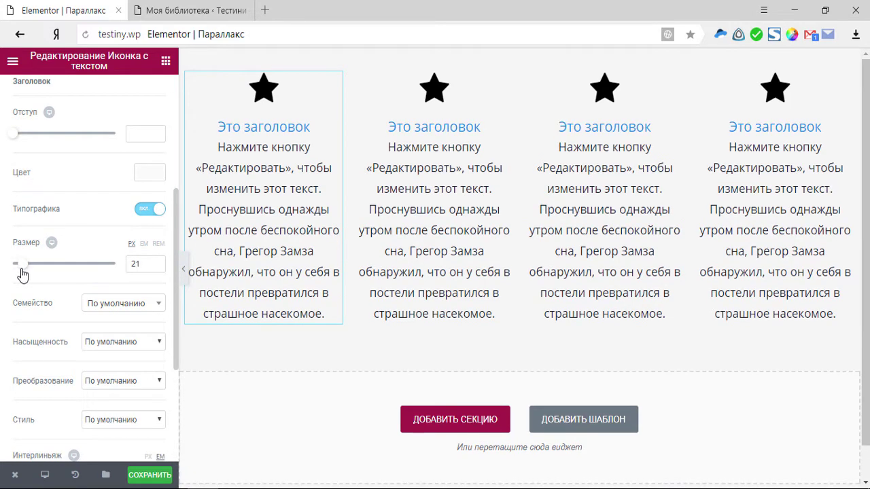
left_click(117, 348)
left_click(116, 401)
left_click(128, 346)
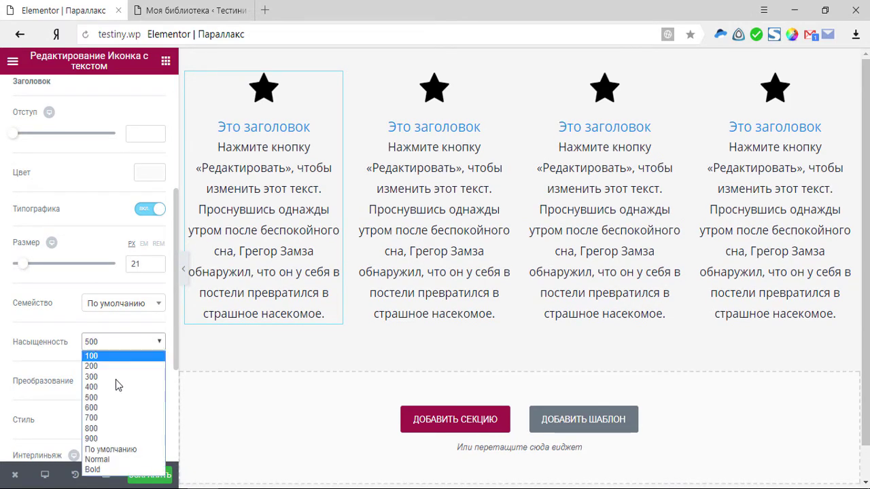
left_click(111, 417)
scroll(97, 231, "down", 3)
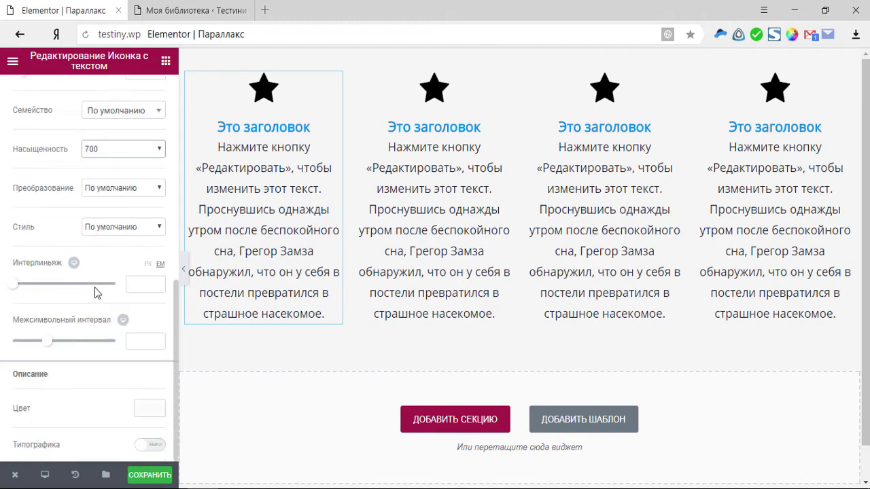
- Enable custom typography for the widget's description with a size of 14 px and preview the four columns without the editing panel
left_click(149, 445)
scroll(129, 408, "down", 4)
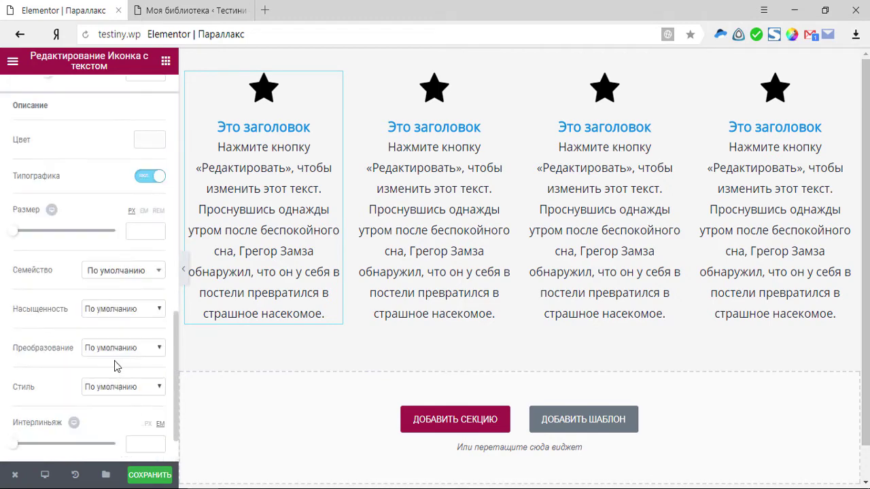
left_click(137, 231)
type("14")
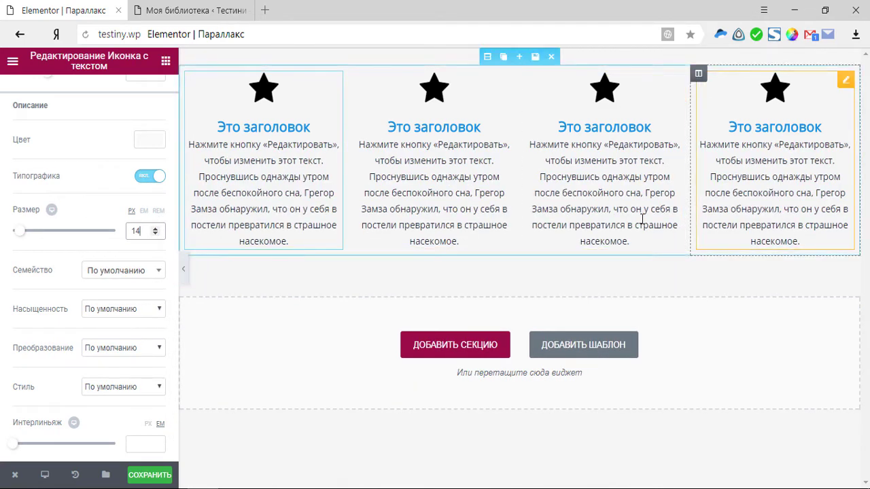
left_click(183, 269)
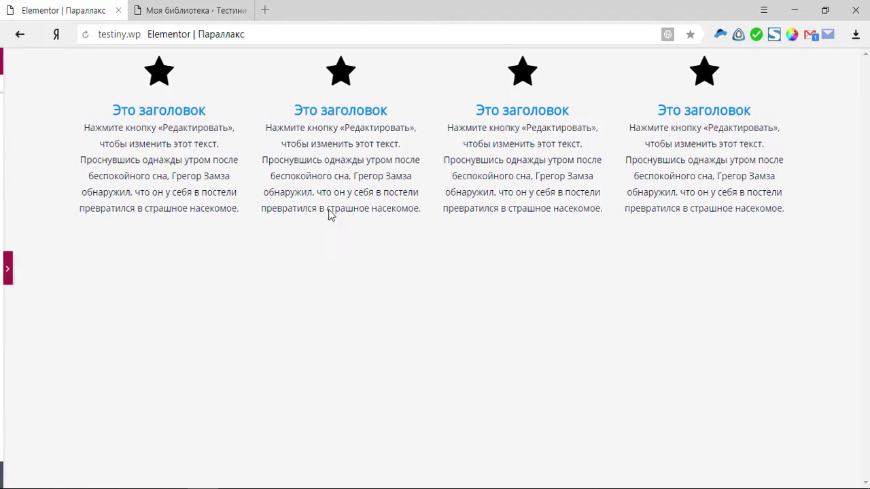
left_click(3, 266)
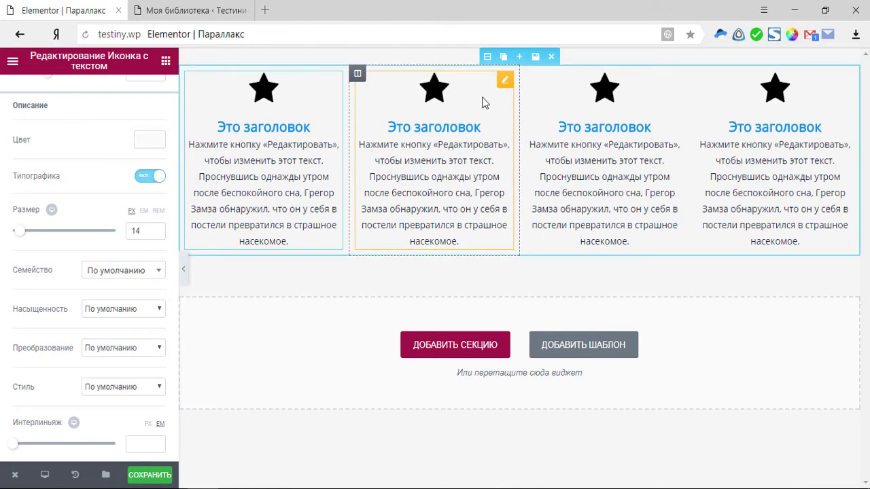
- Unlink the second column's icon-with-text widget from the global one and change its heading to "Это заголовок 456"
left_click(503, 79)
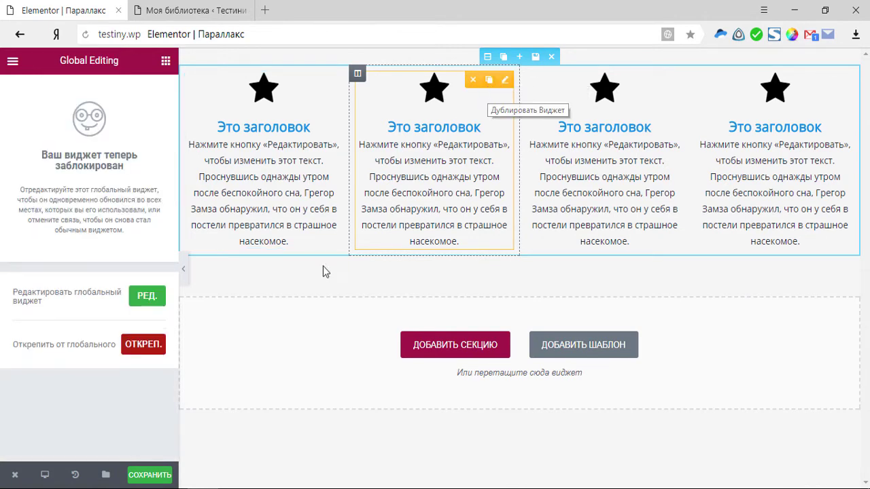
left_click(157, 356)
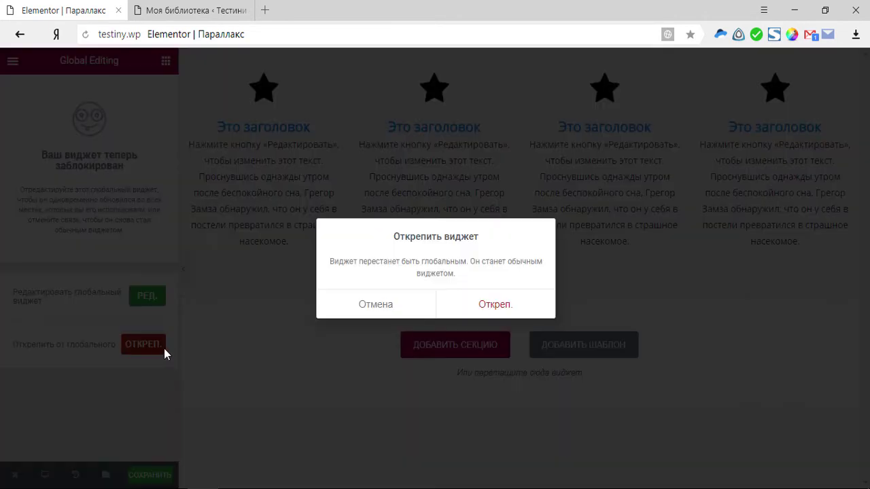
left_click(491, 300)
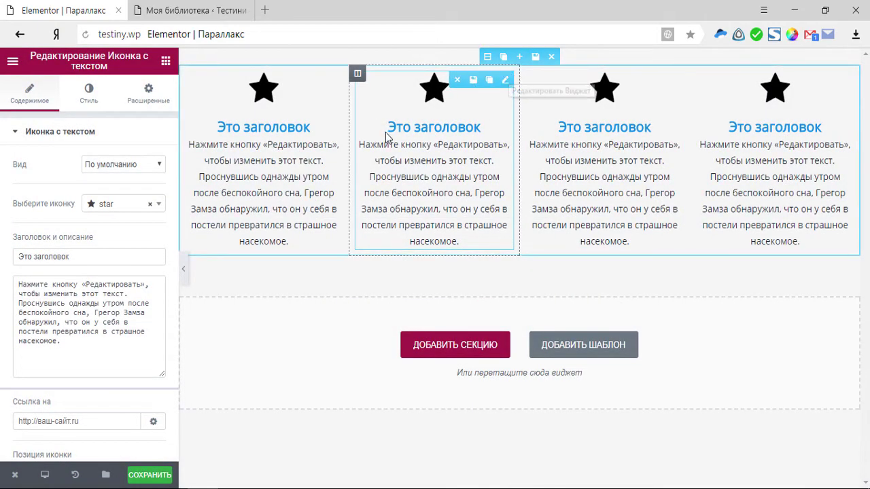
left_click(87, 251)
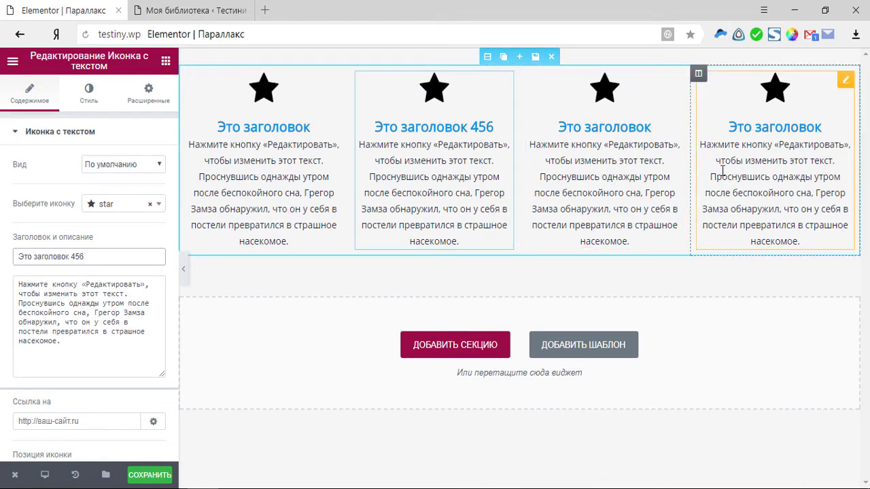
- Delete the four-column section and add a new section with two equal columns
left_click(551, 56)
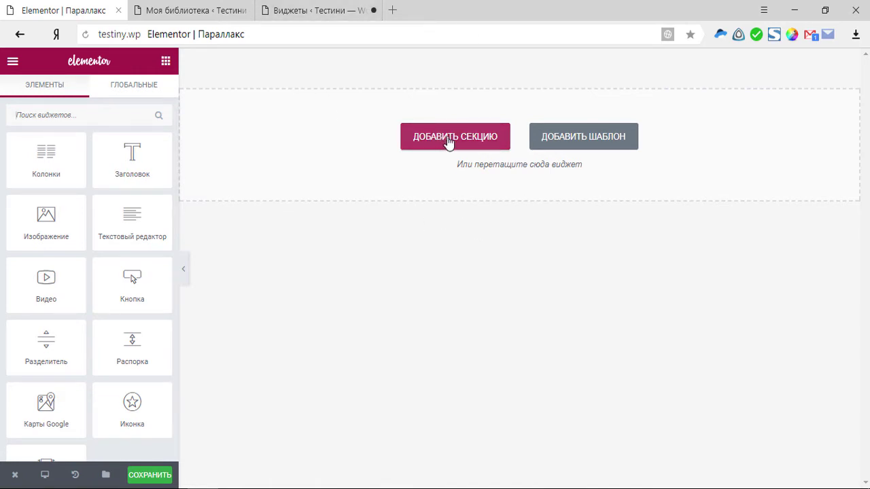
left_click(451, 142)
left_click(404, 182)
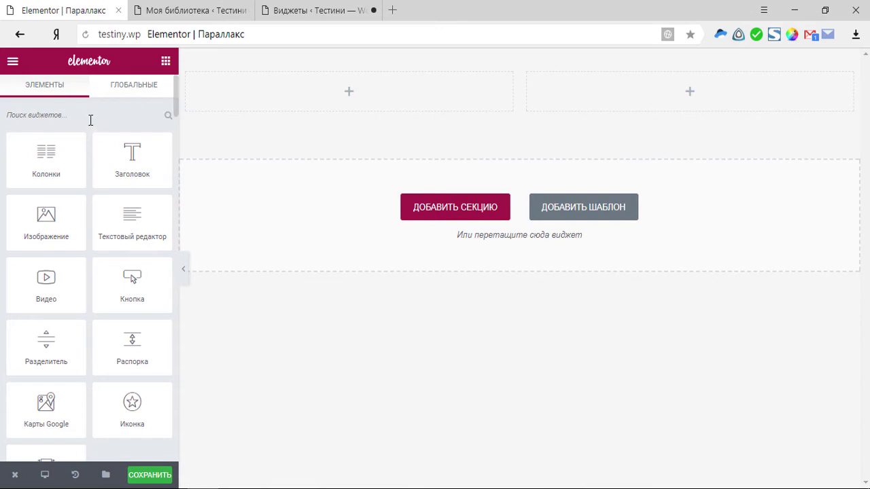
- Find the Иконки соцсетей widget and place it in the first column of the new section
left_click(90, 120)
type("со")
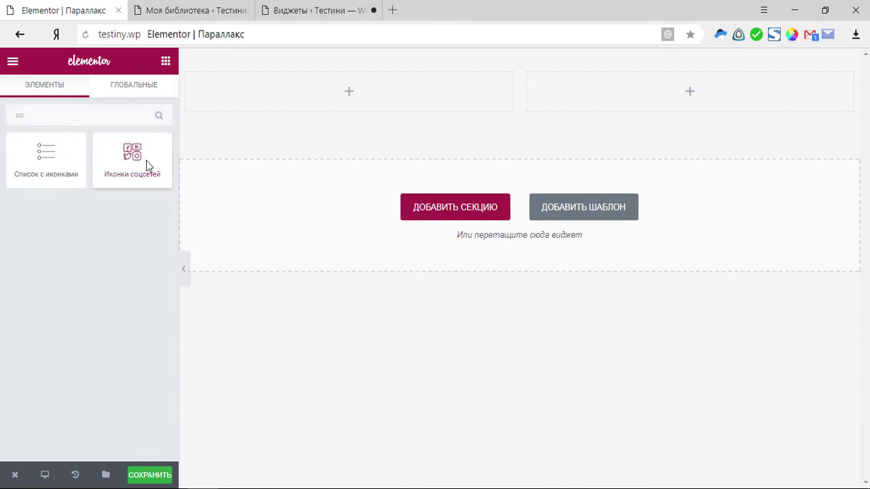
left_click_drag(147, 167, 333, 87)
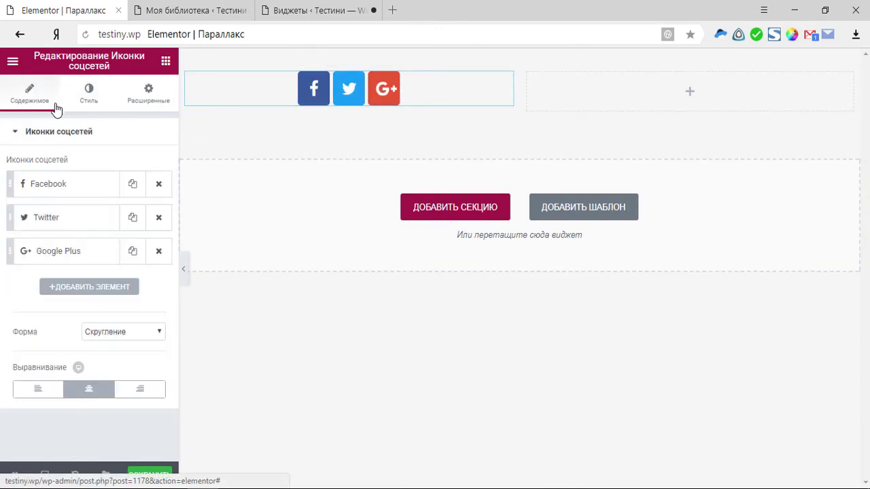
- Add two more items to the social icons list and set the last item's icon to vk
left_click(102, 289)
left_click(88, 320)
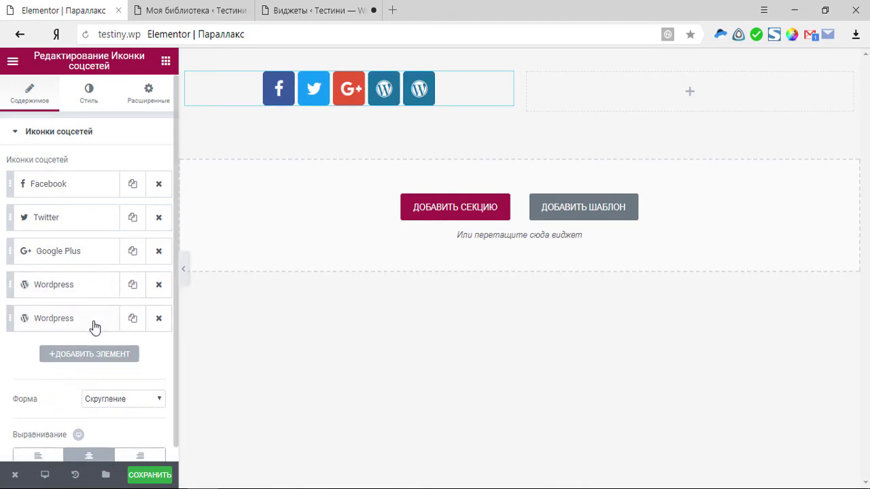
left_click(135, 318)
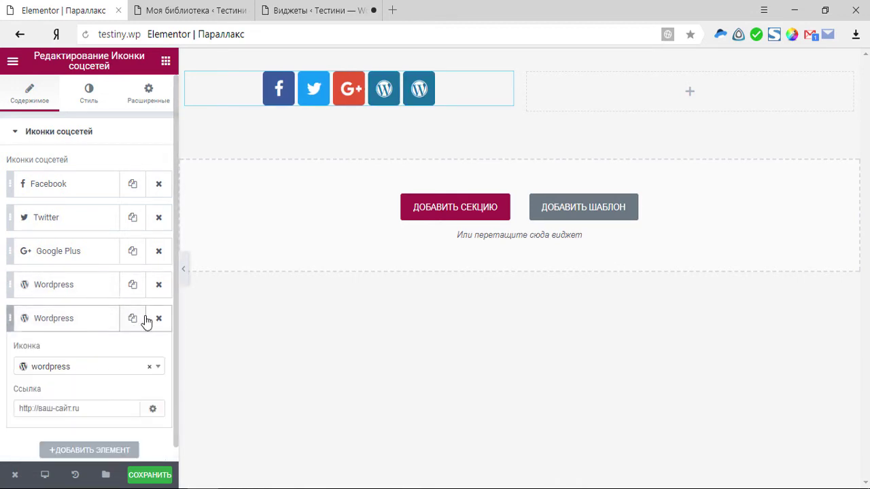
left_click(142, 369)
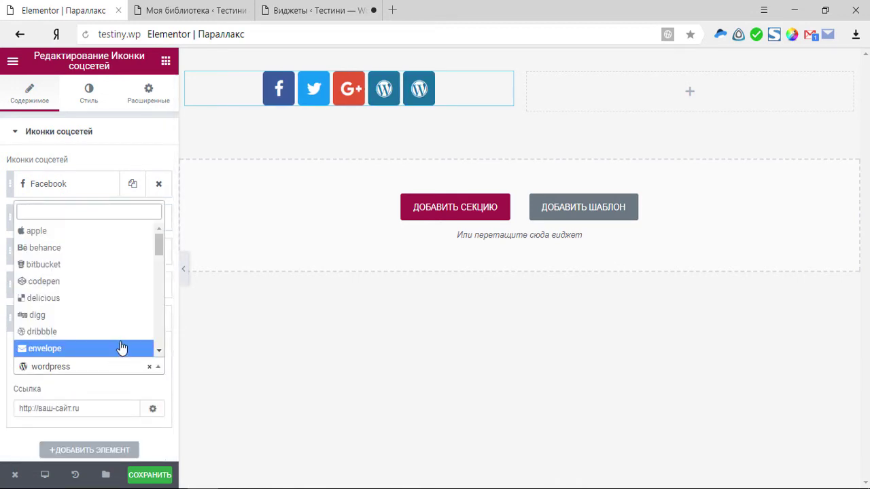
type("м")
key("BackSpace")
type("vk")
left_click(121, 349)
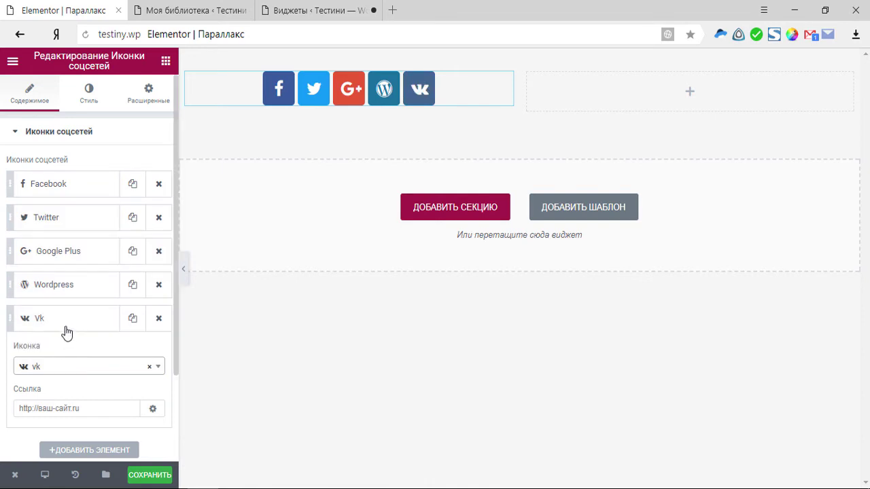
- Collapse the Vk item's settings and move it to the top of the social icons list
left_click_drag(66, 332, 91, 333)
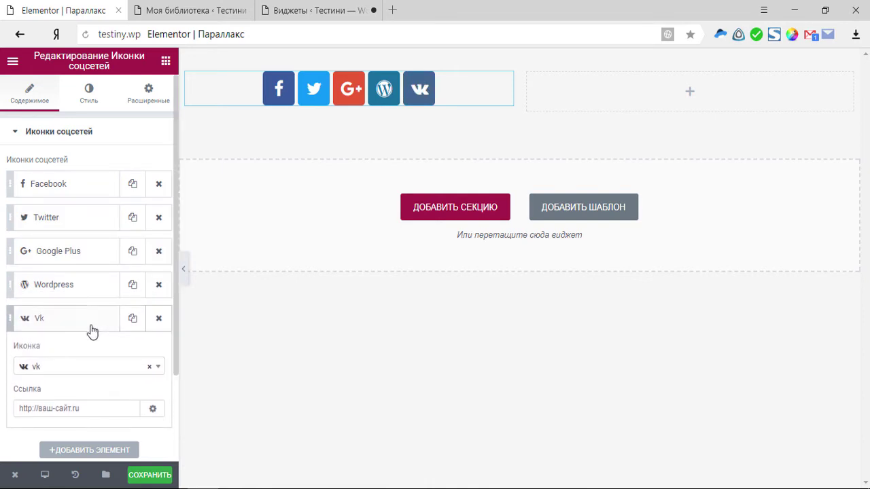
left_click(64, 330)
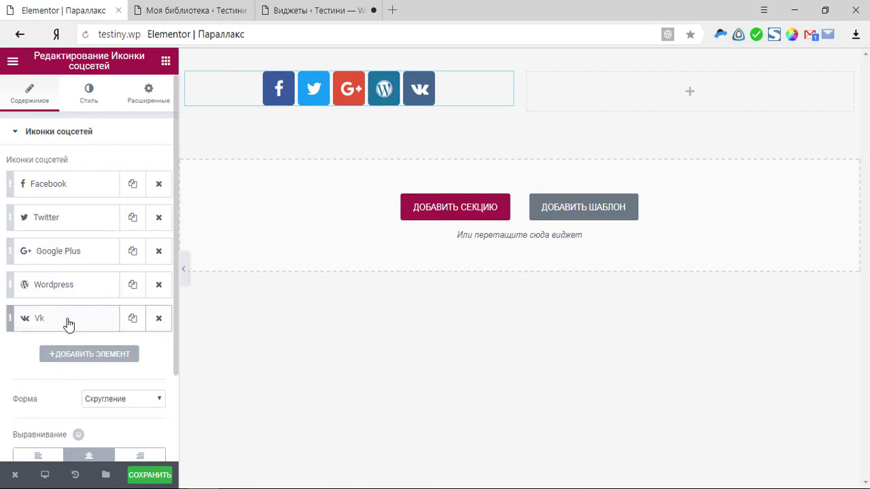
left_click_drag(37, 315, 30, 187)
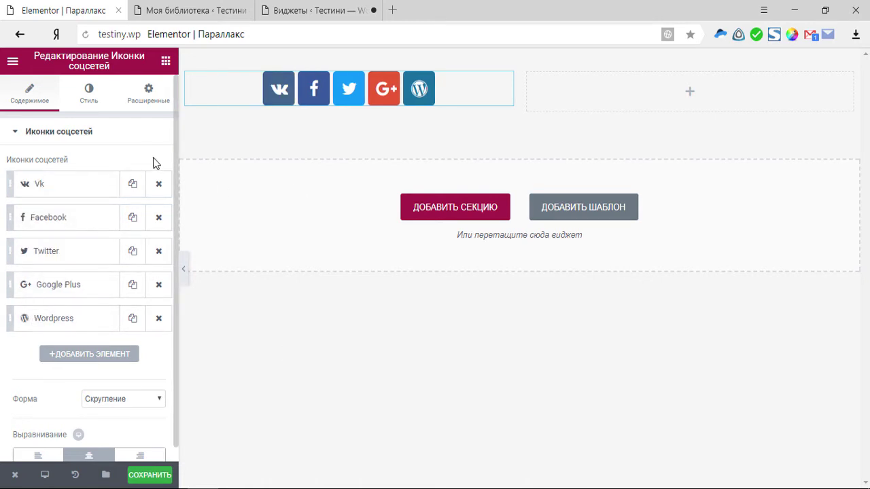
- Set the social icons' size to 19, try left alignment and restore centre alignment
left_click(96, 97)
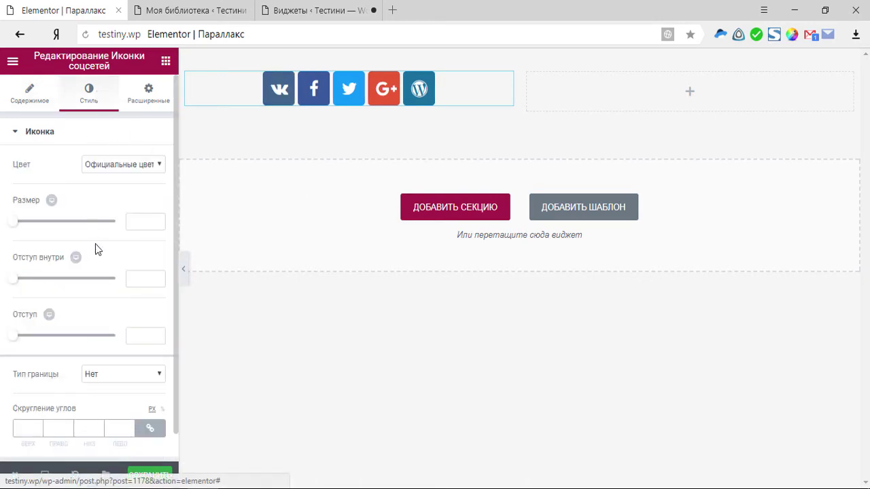
mouse_move(17, 226)
left_mouse_down()
mouse_move(31, 229)
mouse_move(19, 235)
left_mouse_up()
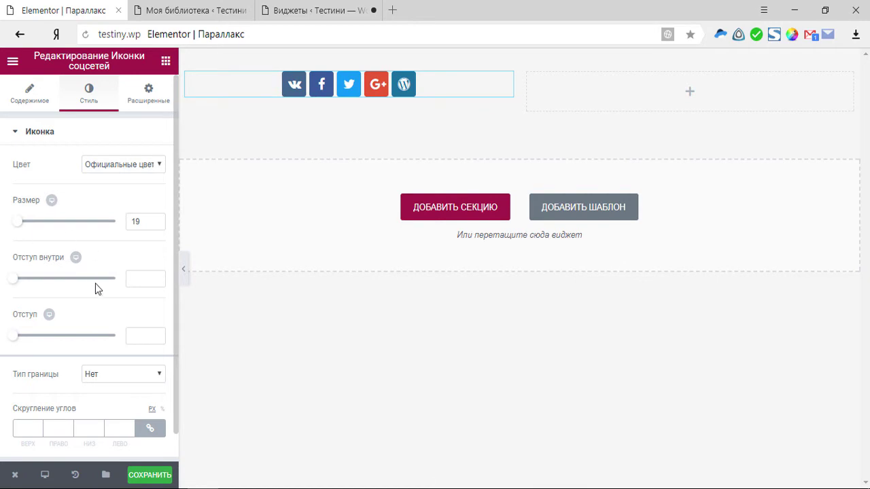
left_click(30, 93)
scroll(107, 353, "down", 1)
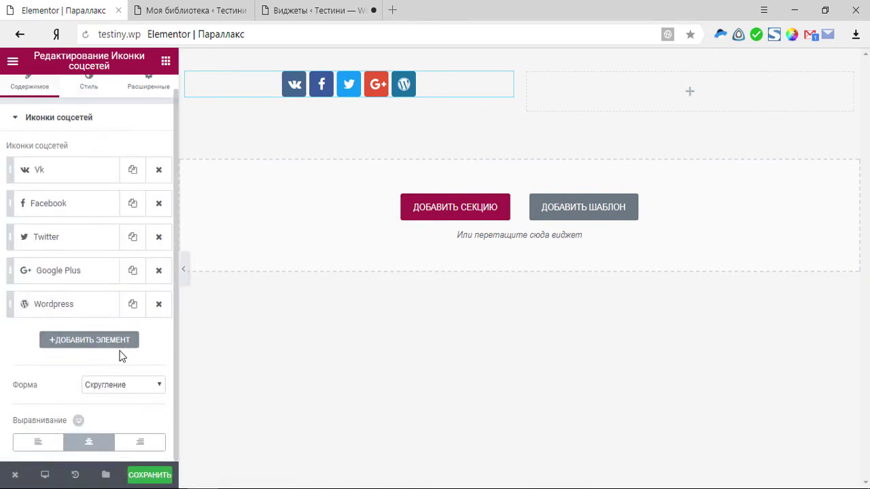
left_click(41, 442)
left_click(89, 443)
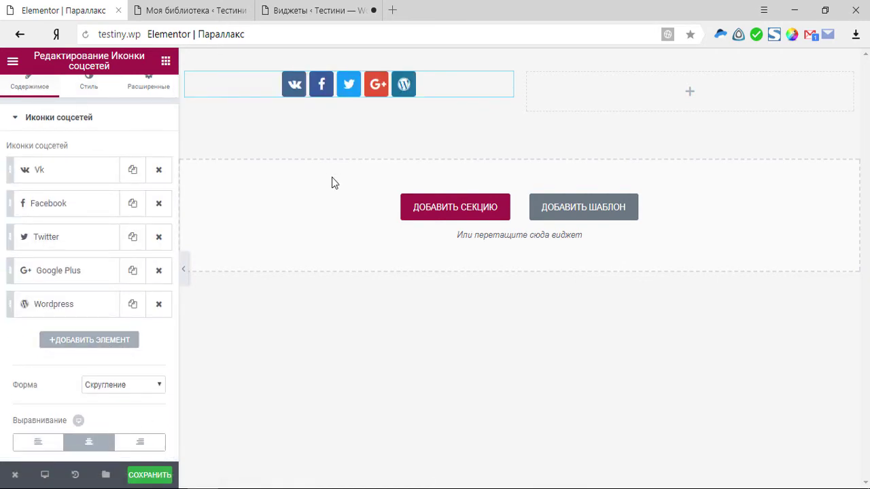
- Save the social icons widget as a global widget named "Иконки соцсетей"
mouse_move(500, 77)
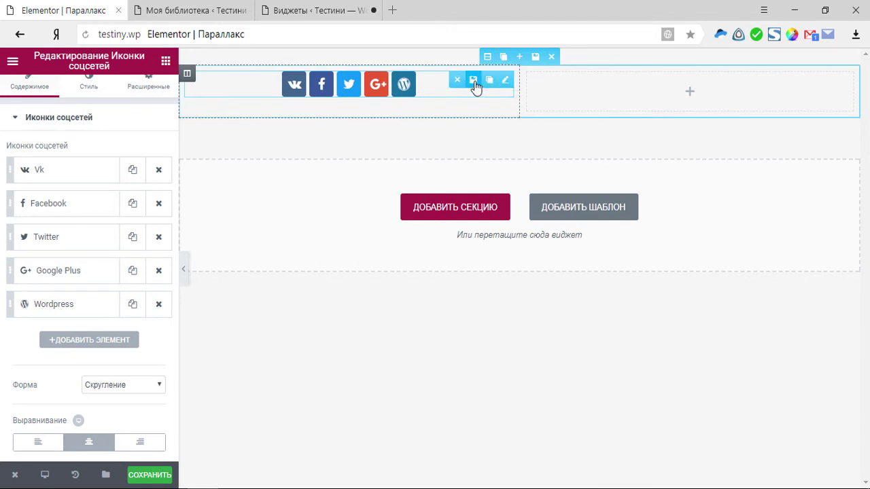
left_click(473, 81)
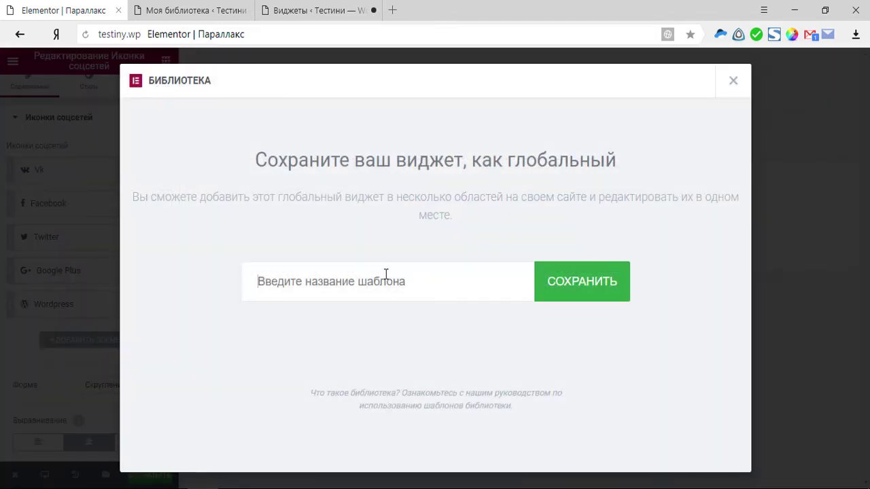
type("Вrj")
key("BackSpace")
key("BackSpace")
key("BackSpace")
type("Иконки соцсетей")
left_click(559, 294)
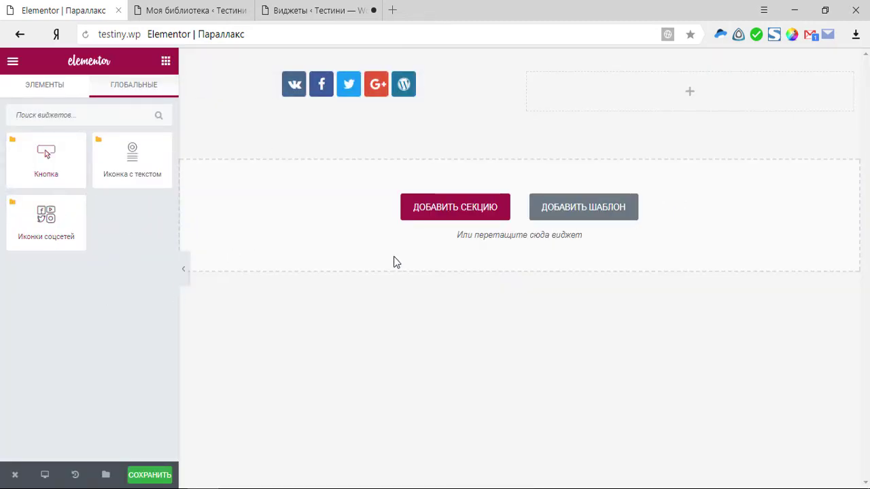
- On the WordPress Виджеты page, place the Библиотека Elementor widget in the Виджет в футере 4 area and view its available templates
left_click(297, 12)
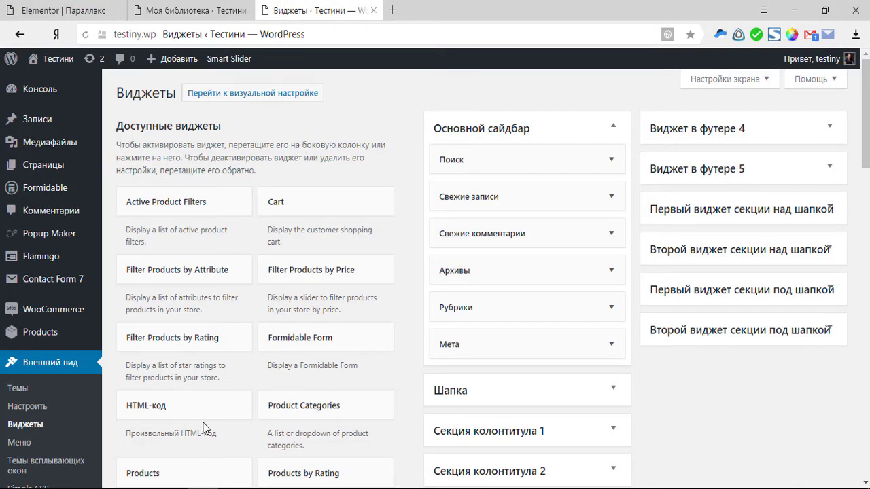
scroll(306, 394, "down", 7)
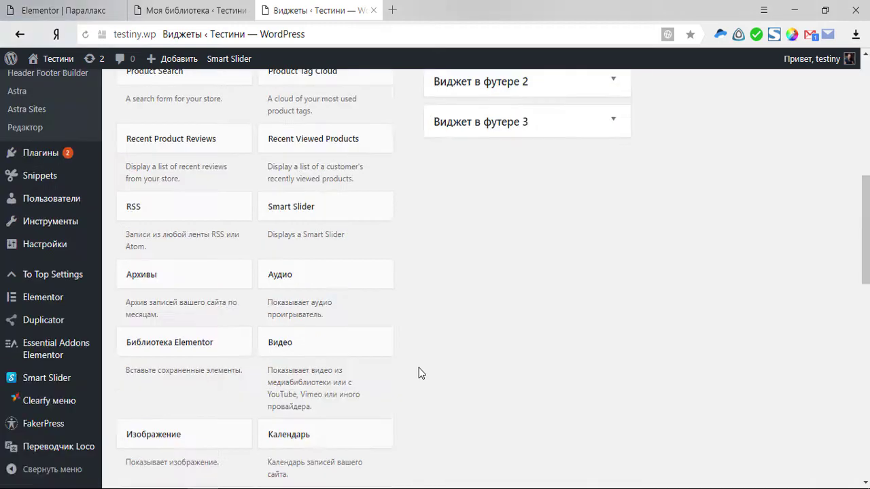
scroll(419, 367, "up", 5)
scroll(419, 368, "down", 5)
left_click_drag(189, 346, 766, 202)
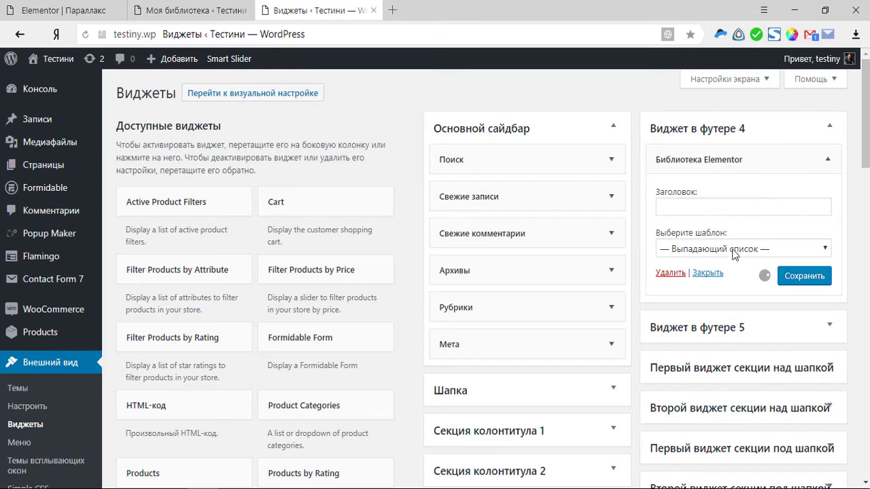
left_click(827, 251)
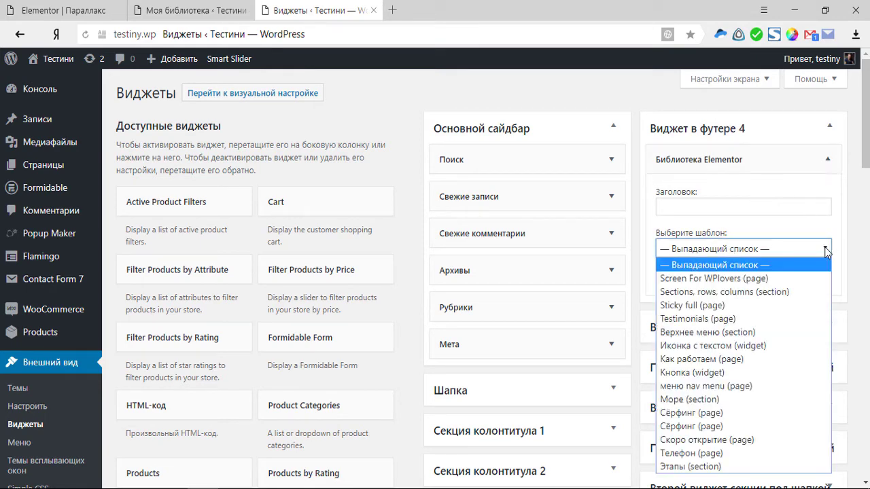
left_click(721, 237)
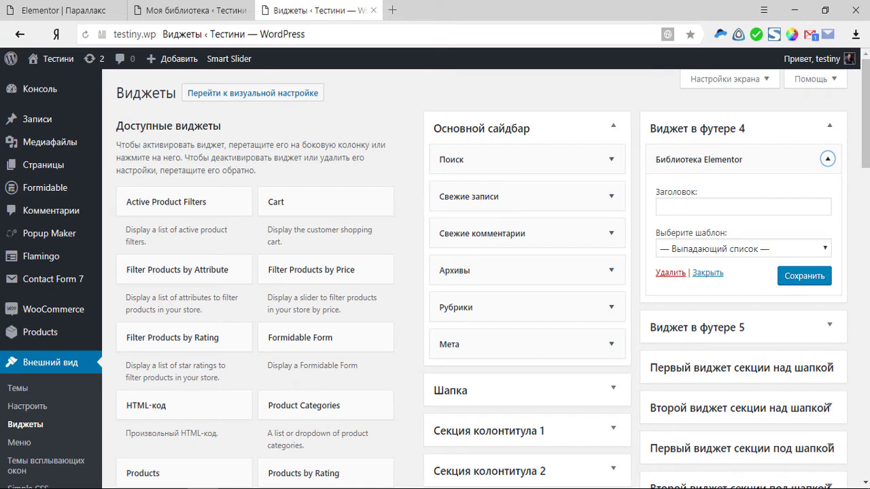
- Refresh the Моя библиотека page in WordPress and examine the saved global widgets and their shortcodes
left_click(194, 10)
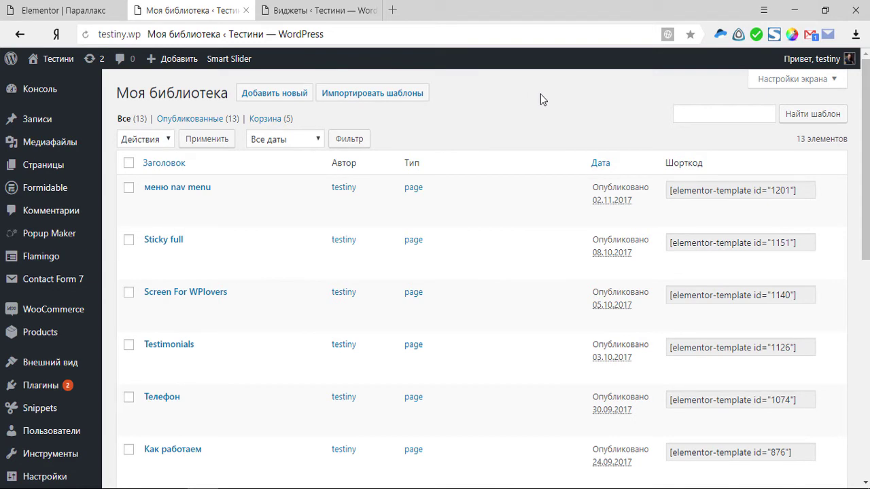
key("F5")
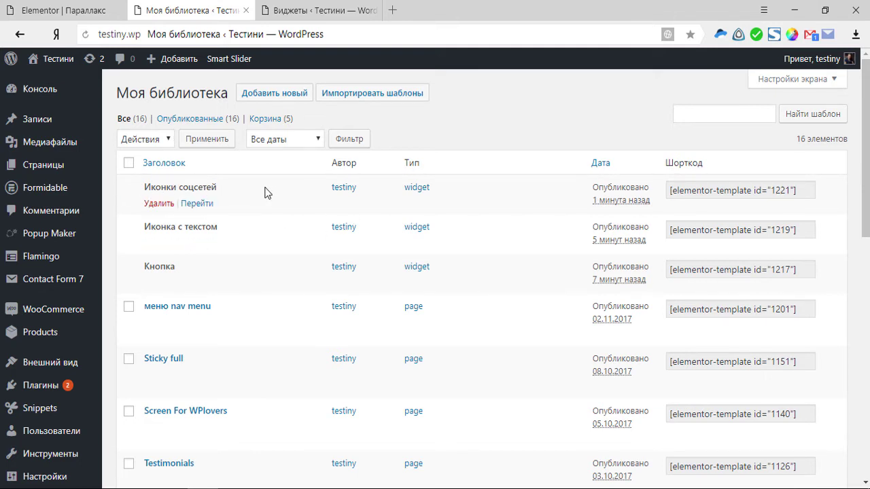
left_click(87, 14)
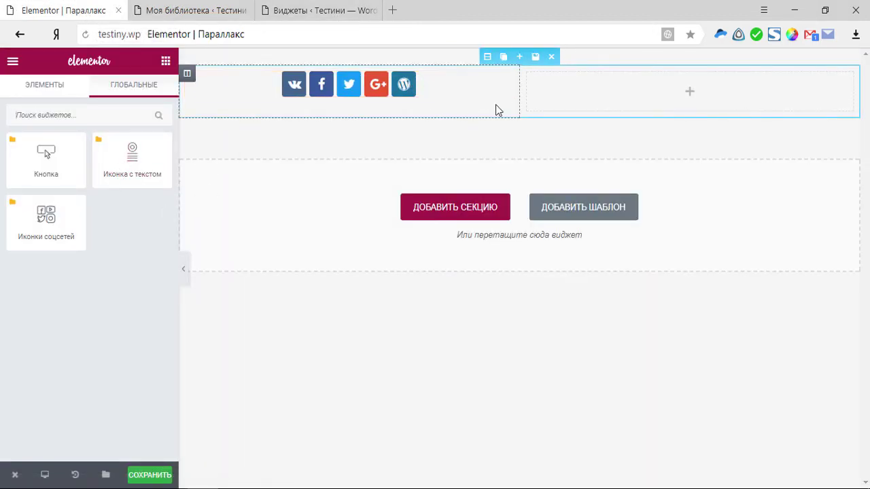
left_click(241, 8)
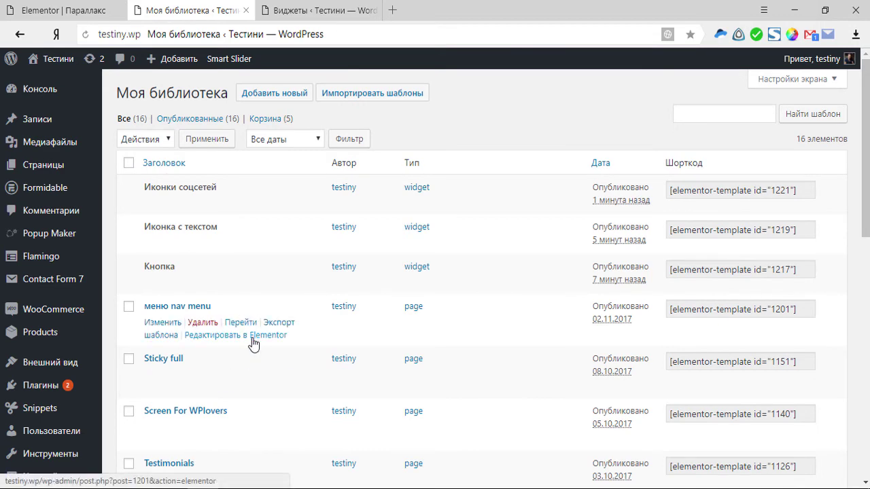
- Insert the saved Sticky full page template into the Параллакс page in Elementor and look through its sections
key("ctrl+shift+Tab")
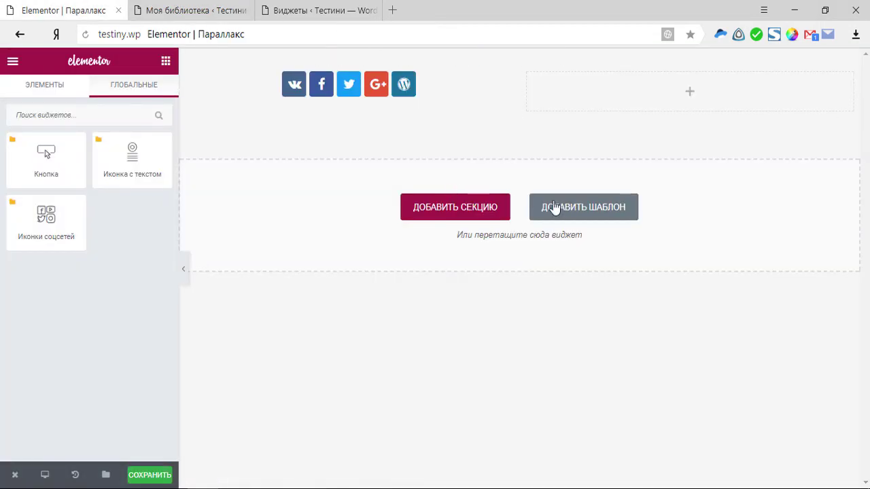
left_click(576, 217)
left_click(511, 87)
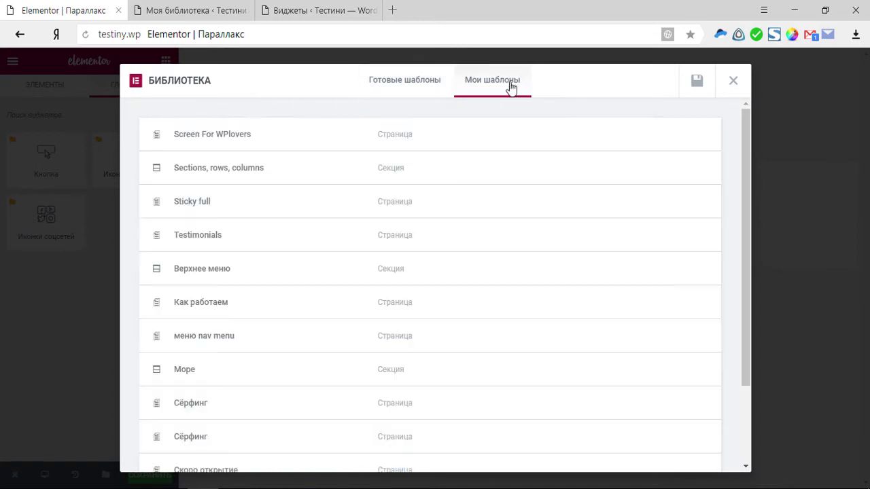
left_click(658, 202)
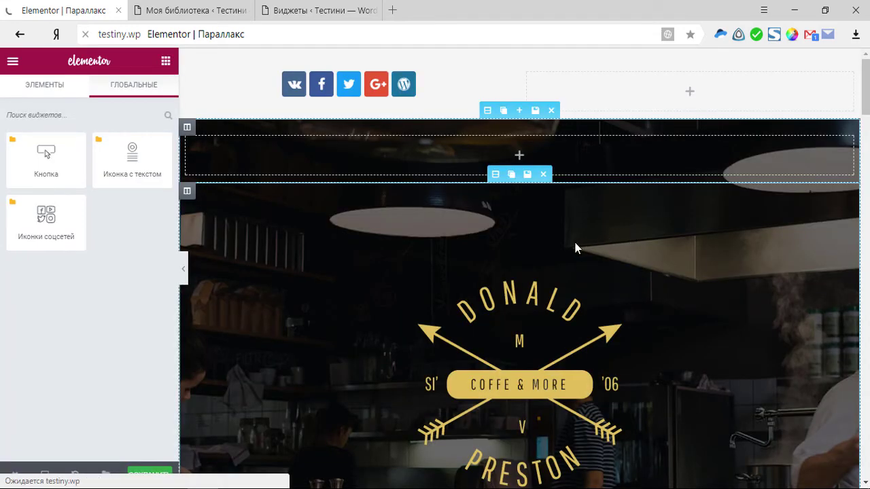
scroll(575, 245, "down", 3)
scroll(580, 198, "down", 6)
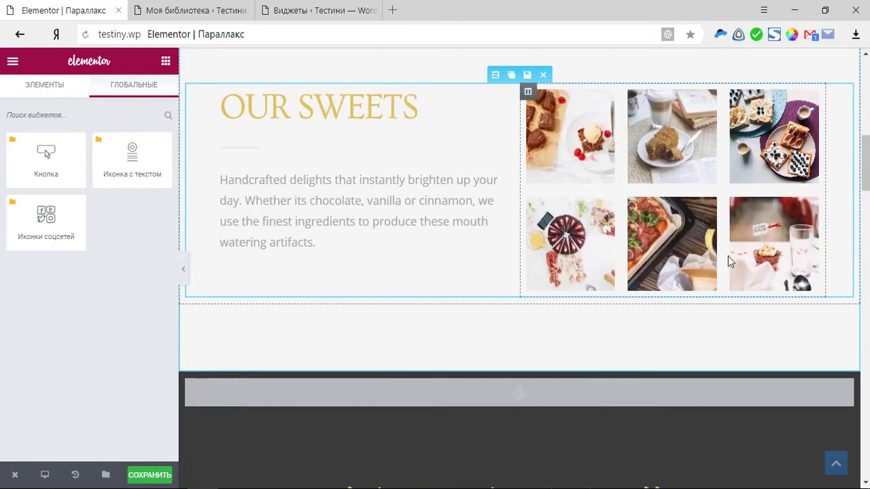
scroll(457, 381, "down", 3)
- Compare the sections of the inserted page template with the saved items in Моя библиотека and the page's global social icons
key("ctrl+Tab")
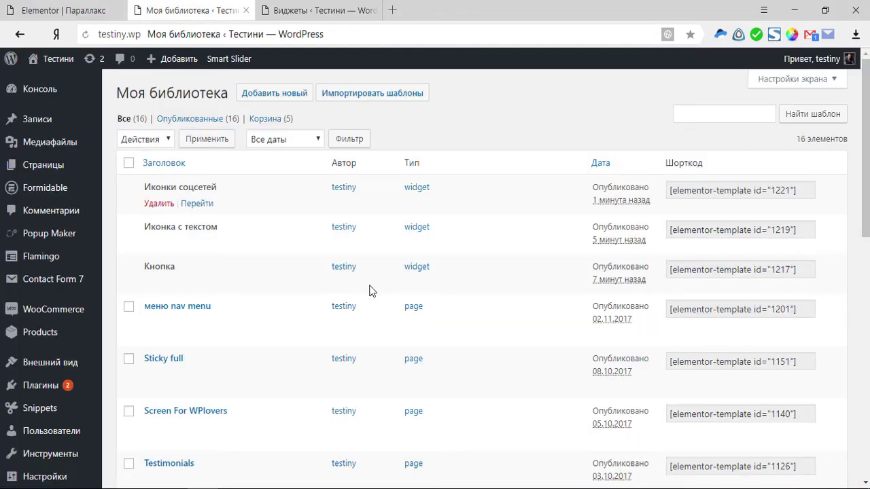
key("ctrl+shift+Tab")
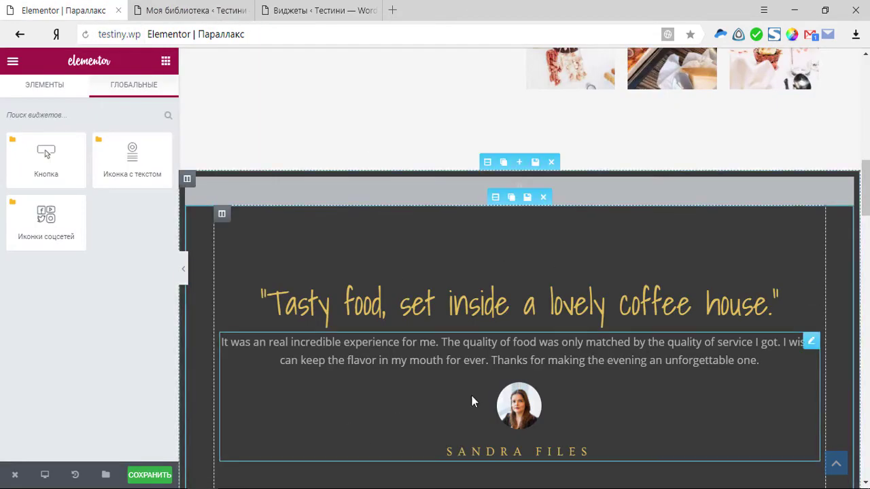
scroll(449, 303, "down", 3)
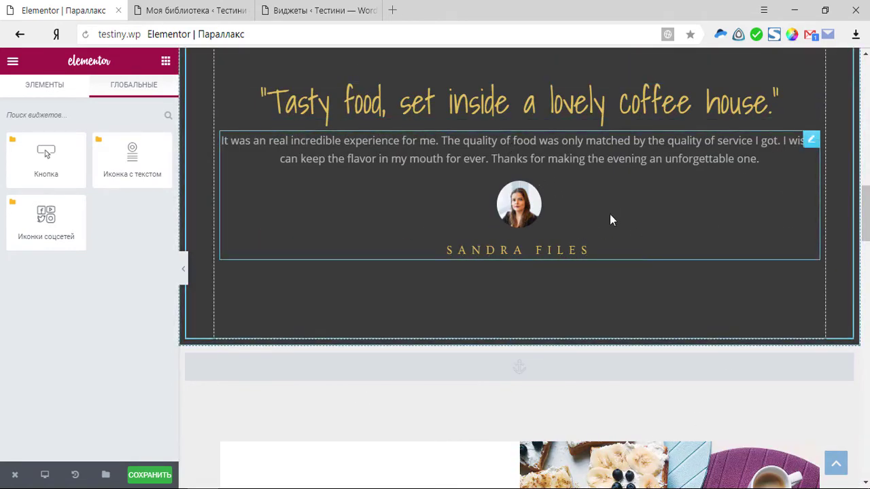
left_click(157, 10)
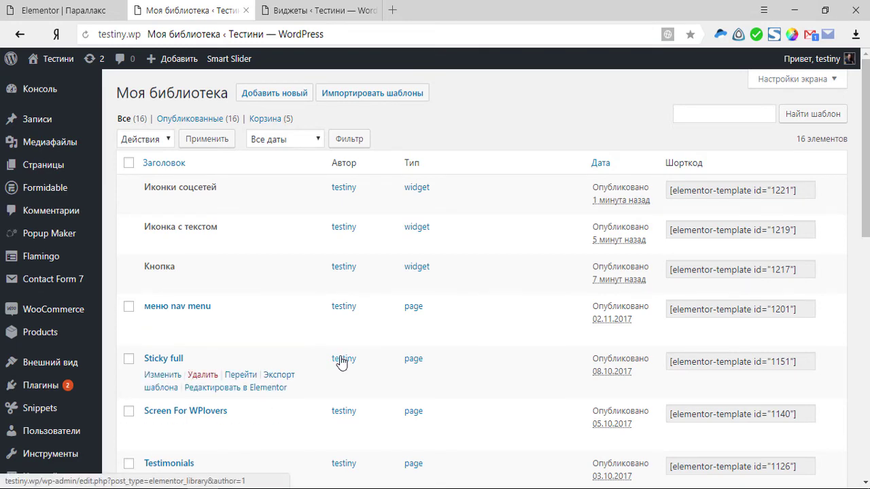
left_click(89, 8)
scroll(354, 231, "down", 4)
scroll(375, 248, "up", 5)
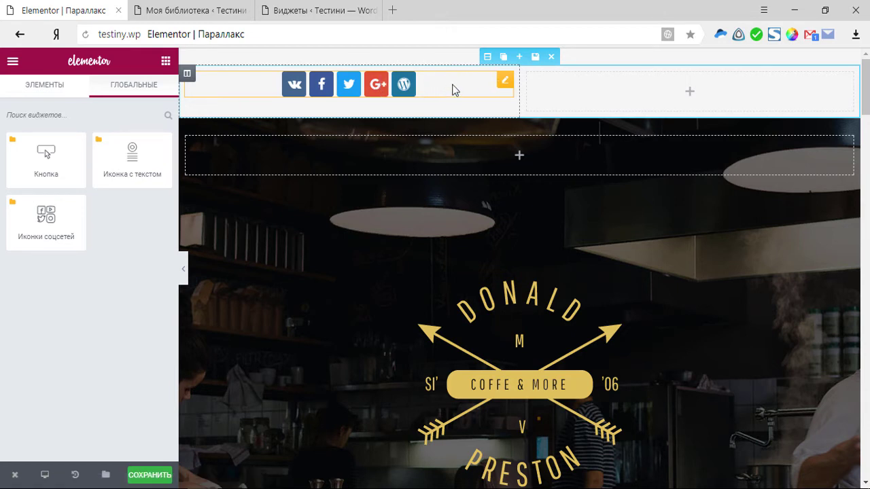
mouse_move(505, 80)
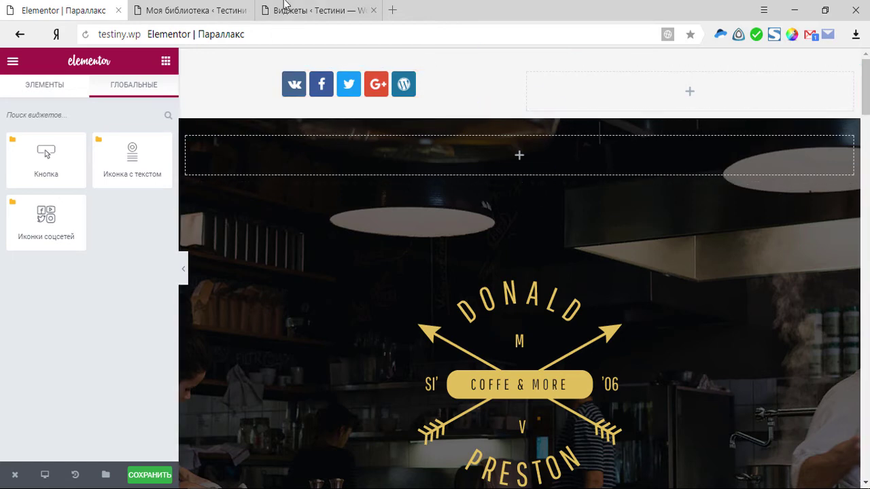
- Assign the Иконки соцсетей (widget) template to Библиотека Elementor in Виджет в футере 4, save it and view the site's footer
left_click(315, 12)
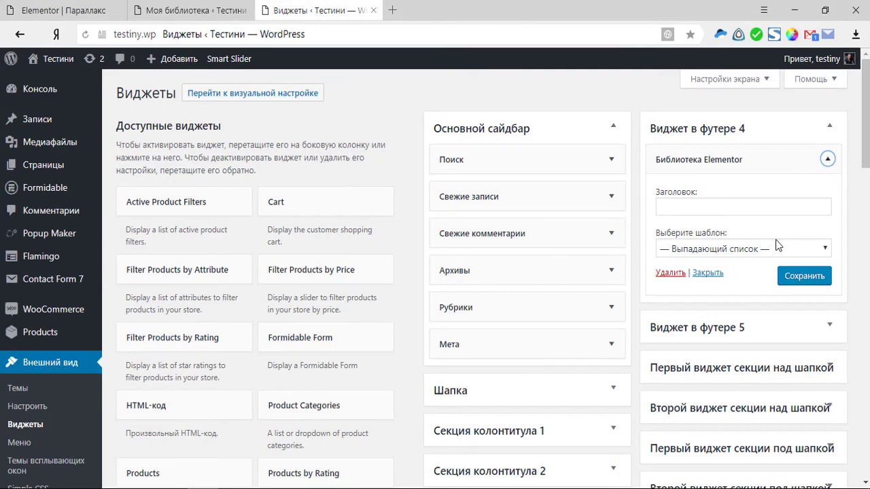
left_click(754, 250)
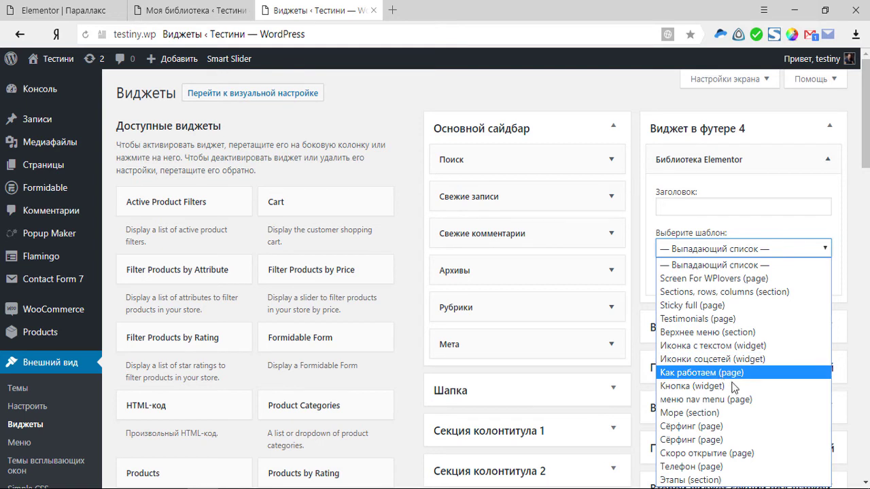
left_click(754, 359)
left_click(789, 282)
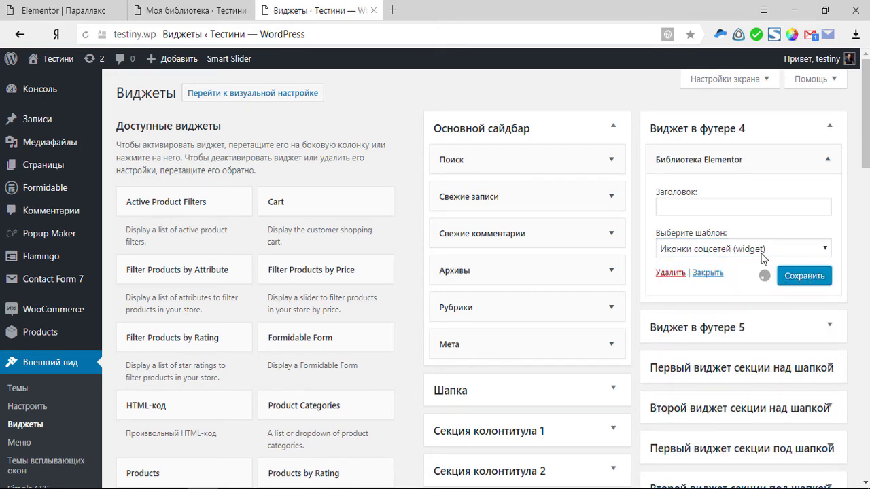
left_click(54, 79)
left_click_drag(868, 82, 867, 463)
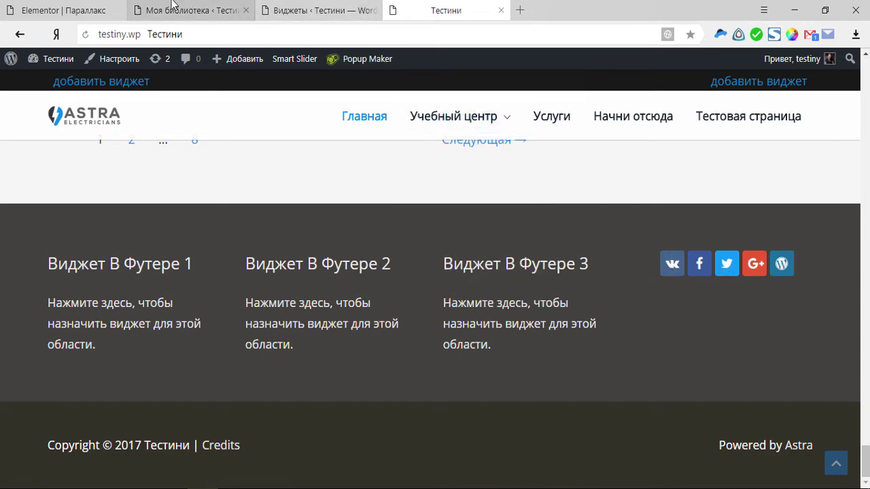
- Edit the global social icons widget in Elementor, replacing its wordpress icon with instagram
left_click(108, 9)
left_click(504, 81)
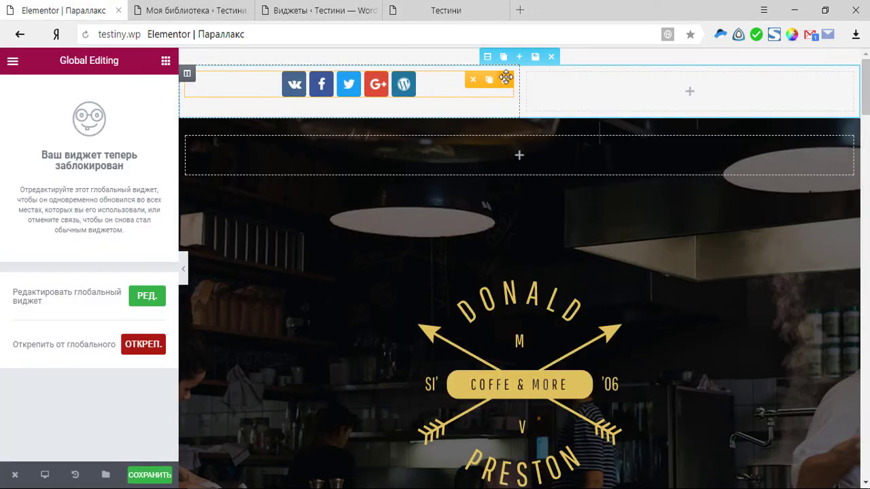
left_click(146, 297)
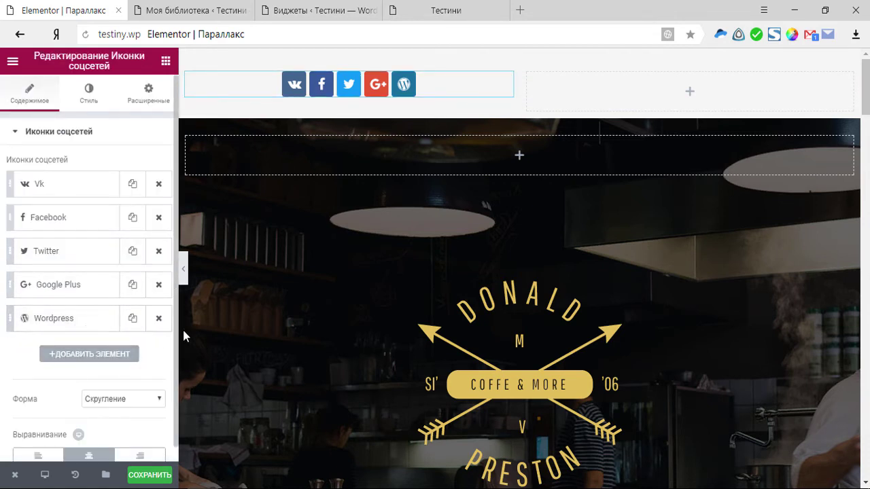
left_click(71, 325)
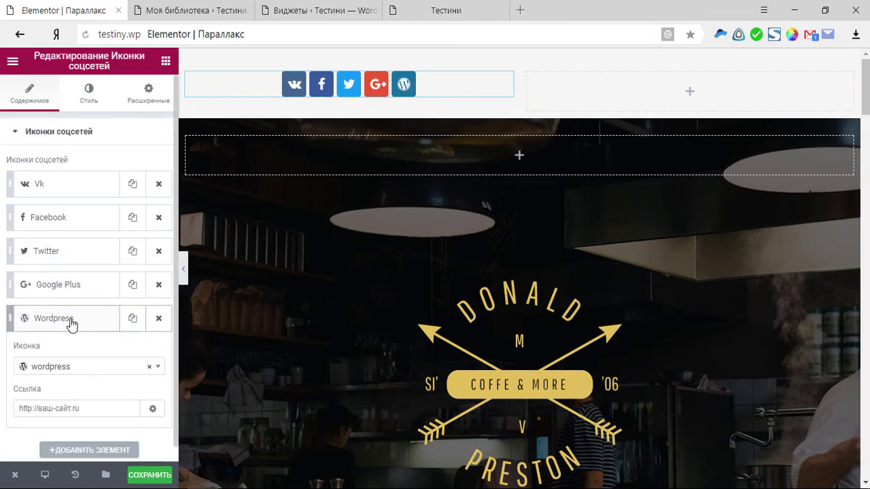
left_click(68, 366)
left_click(76, 211)
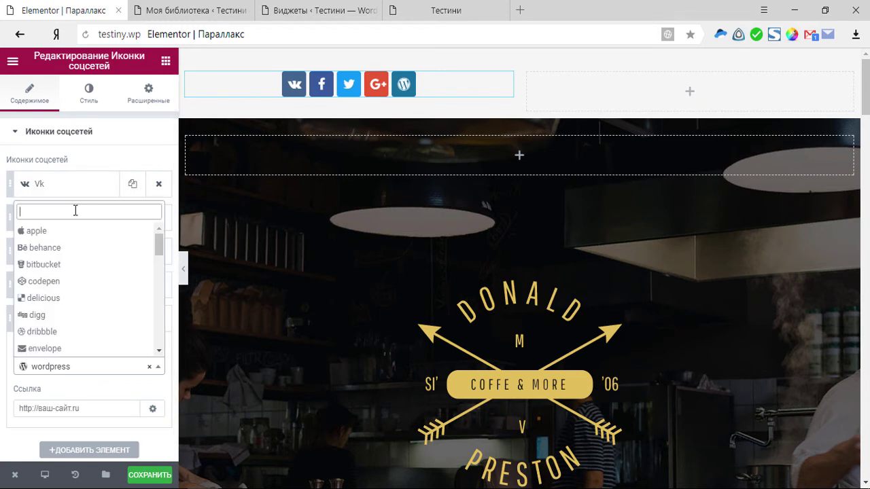
type("in")
left_click(68, 260)
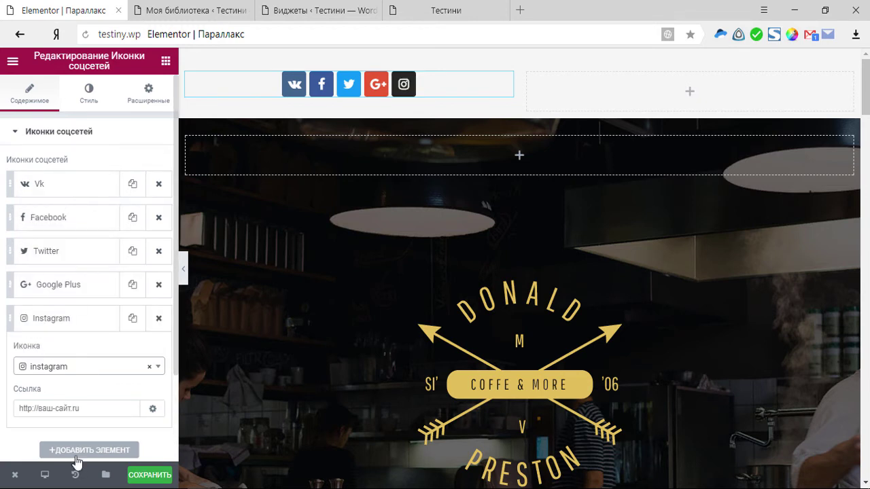
left_click(76, 315)
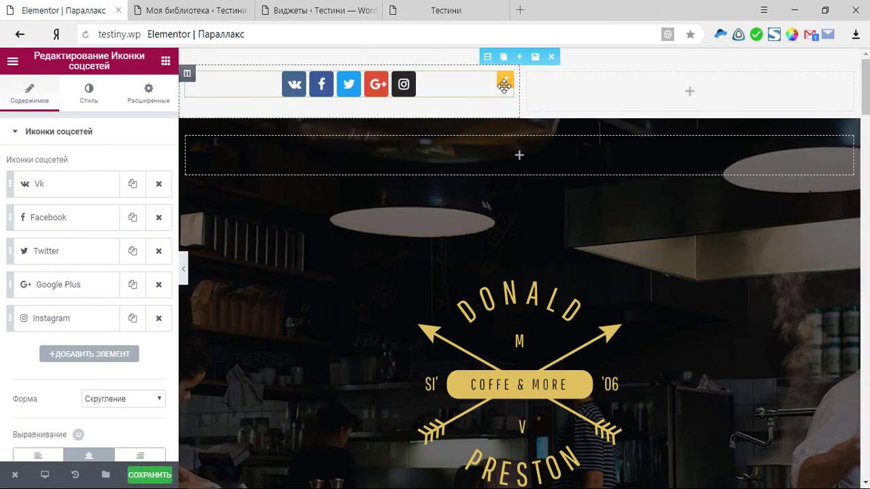
- Save the Elementor page and check the social icons in the site's footer
left_click(150, 475)
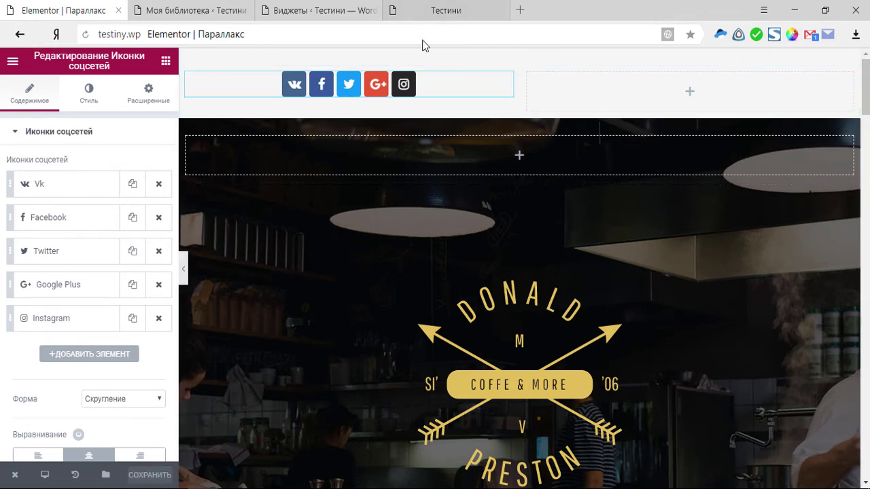
left_click(457, 14)
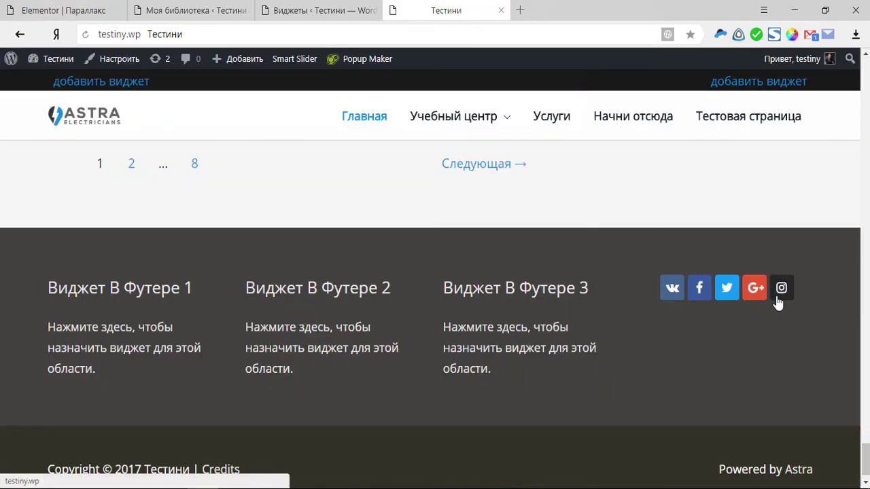
key("ctrl+Tab")
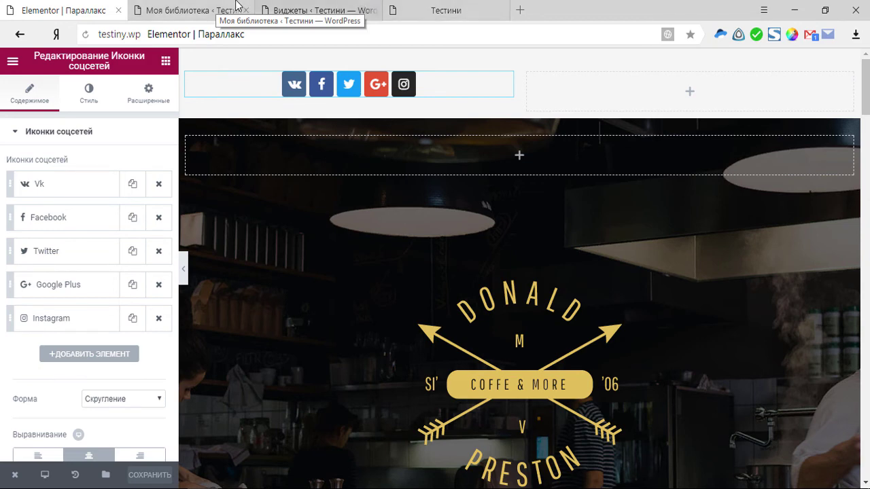
- Copy the Иконки соцсетей shortcode [elementor-template id="1221"] from Моя библиотека
left_click(309, 10)
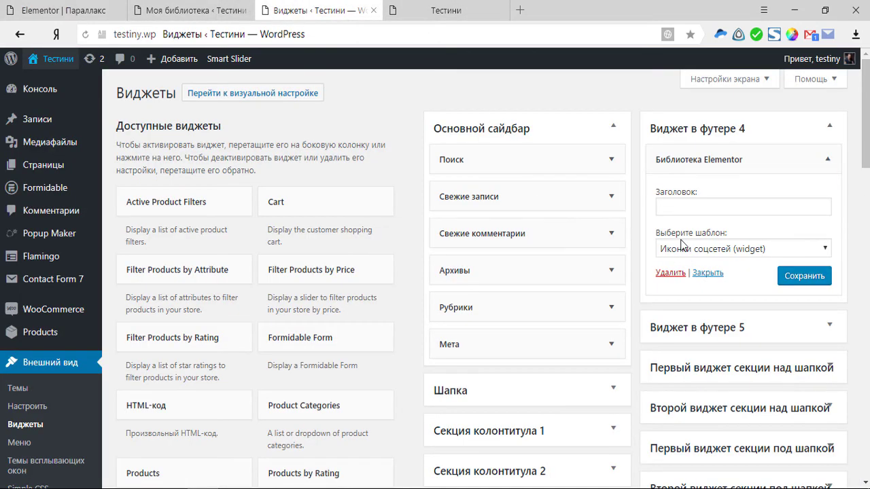
left_click(228, 12)
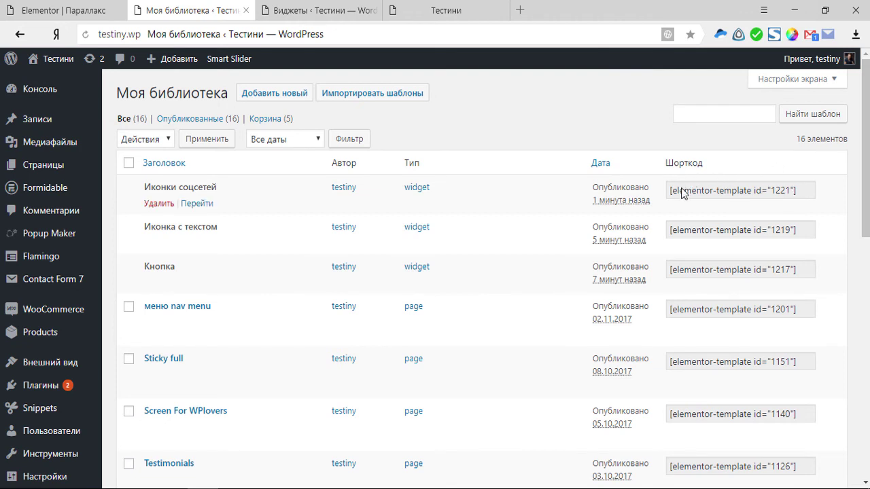
left_click(673, 195)
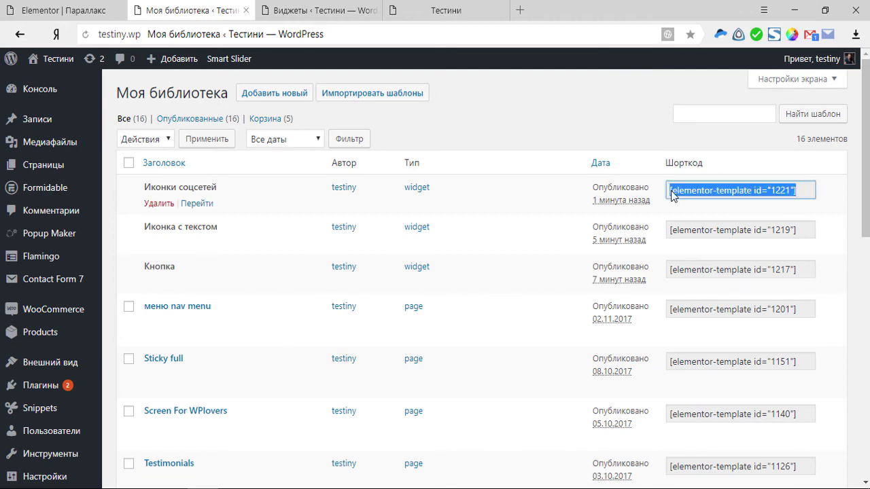
left_click(819, 211)
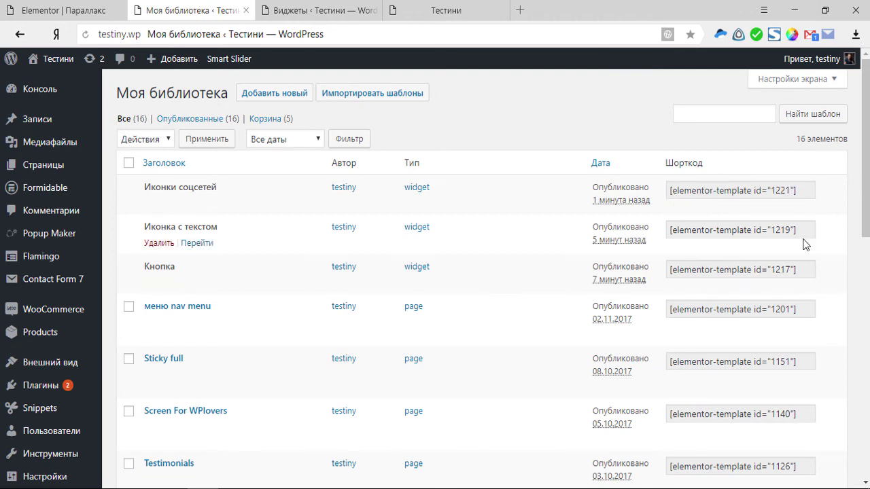
left_click(799, 192)
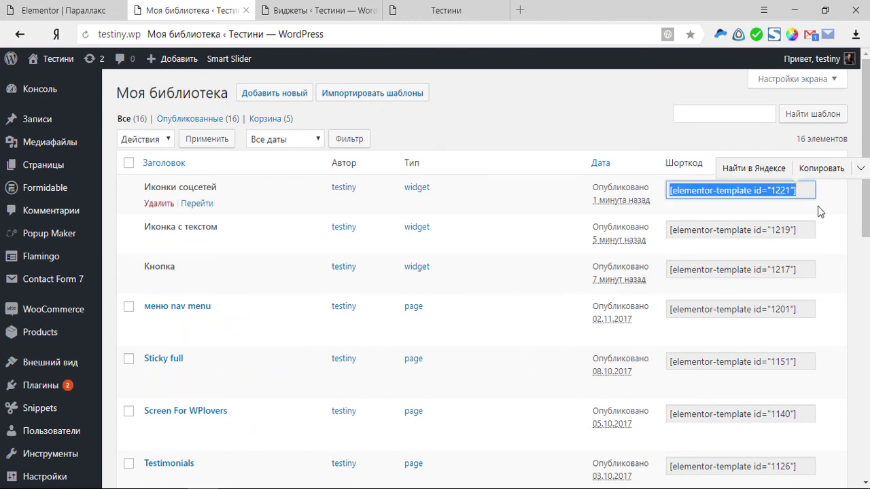
left_click(819, 156)
left_click(806, 189)
key("ctrl+c")
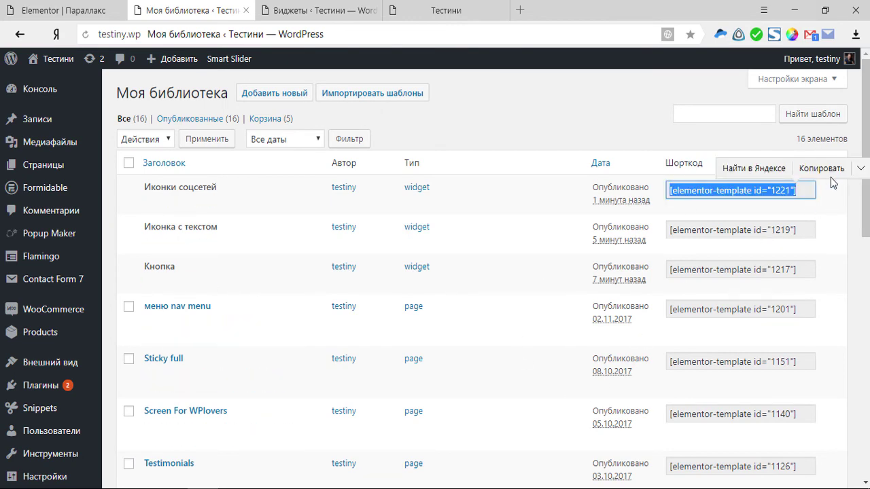
left_click(815, 168)
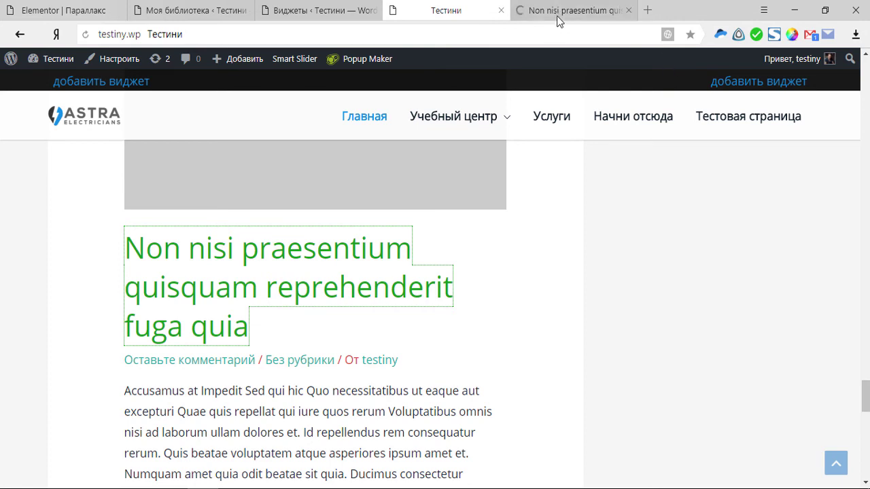
- Edit the post "Non nisi praesentium quisquam reprehenderit fuga quia" and paste [elementor-template id="1221"] on a new line above the "Dolores ut et nesciunt autem" heading
left_click(555, 10)
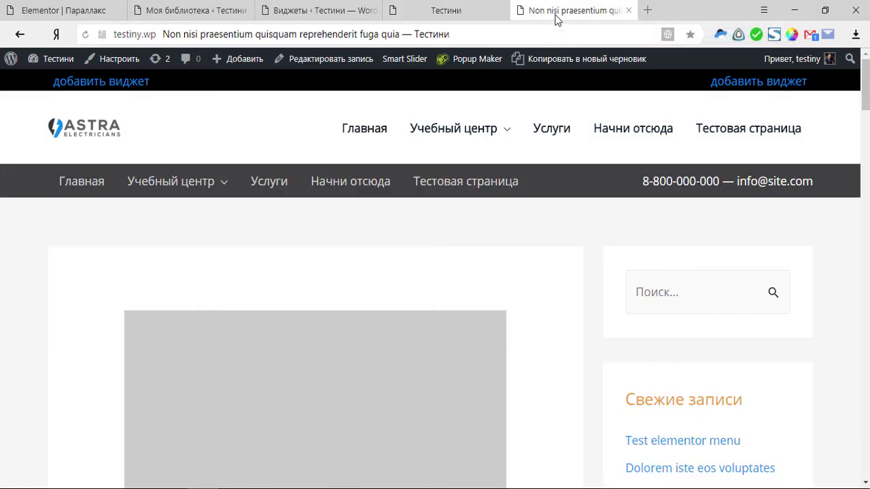
left_click(339, 59)
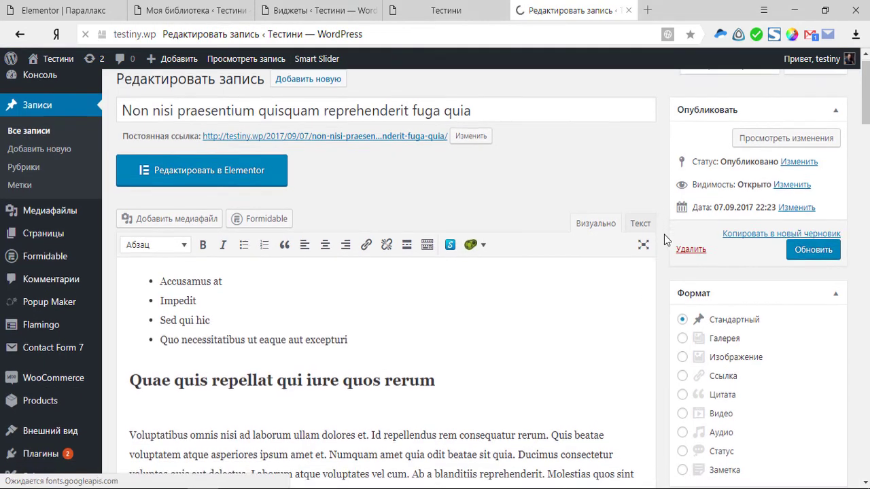
scroll(664, 234, "down", 5)
scroll(463, 262, "down", 3)
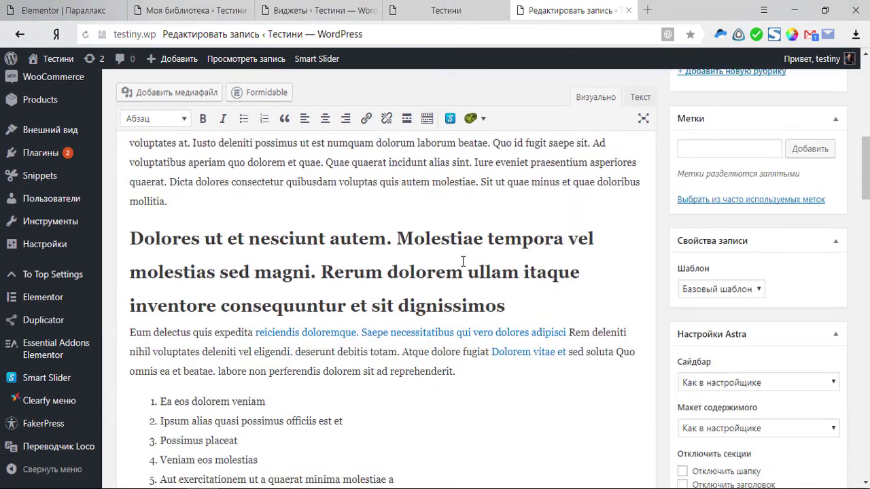
left_click(191, 204)
key("Return")
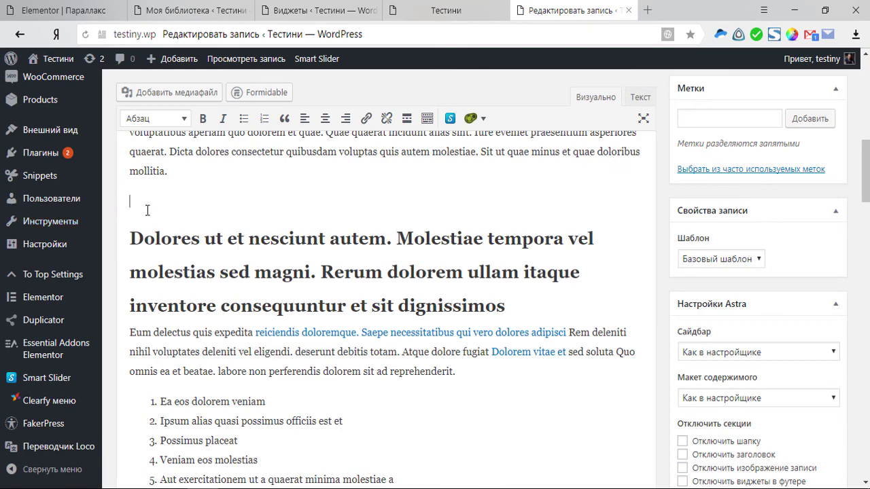
key("ctrl+v")
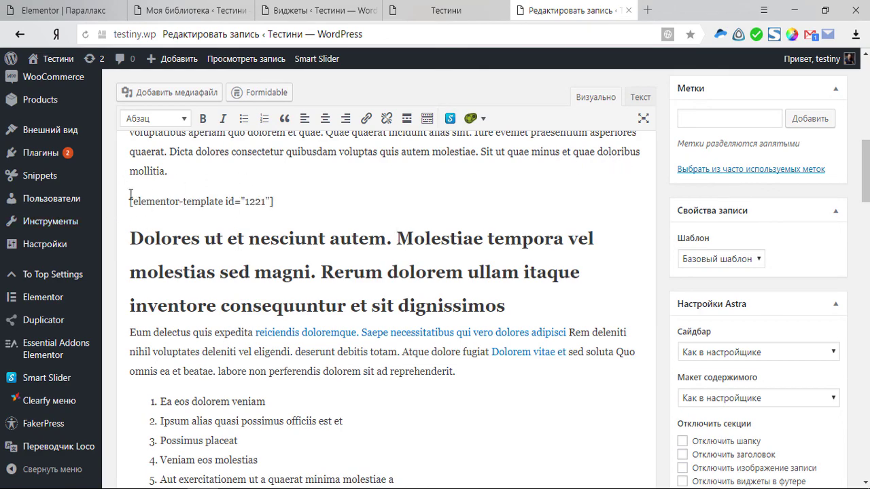
- Update the post containing the social icons shortcode and check the icons above the "Dolores ut et nesciunt autem" heading on the published page
scroll(292, 204, "up", 2)
scroll(293, 203, "down", 4)
scroll(292, 204, "up", 3)
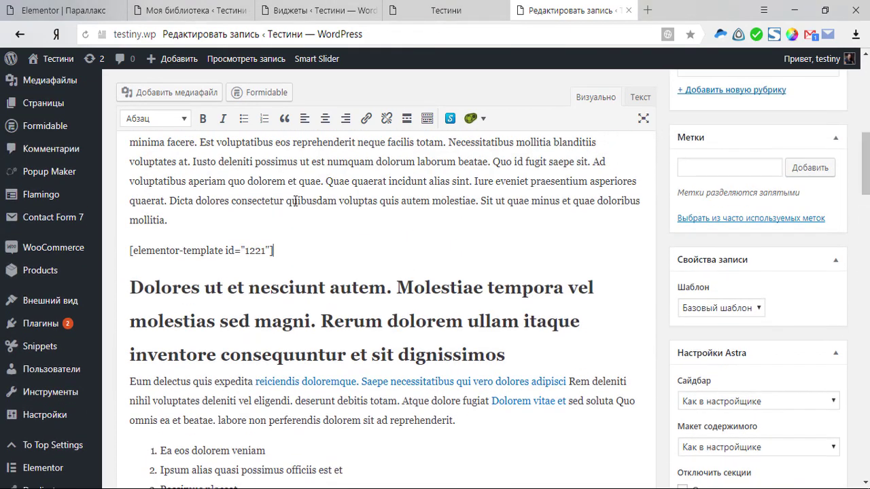
scroll(816, 191, "up", 10)
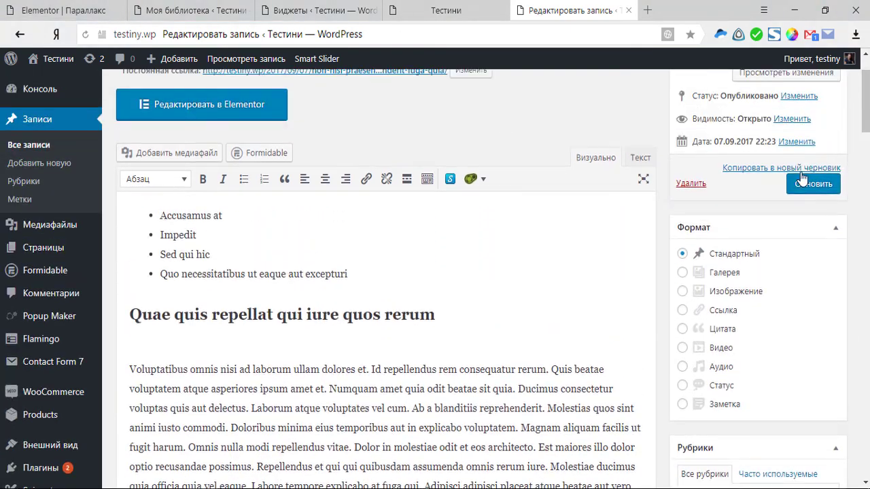
left_click(814, 184)
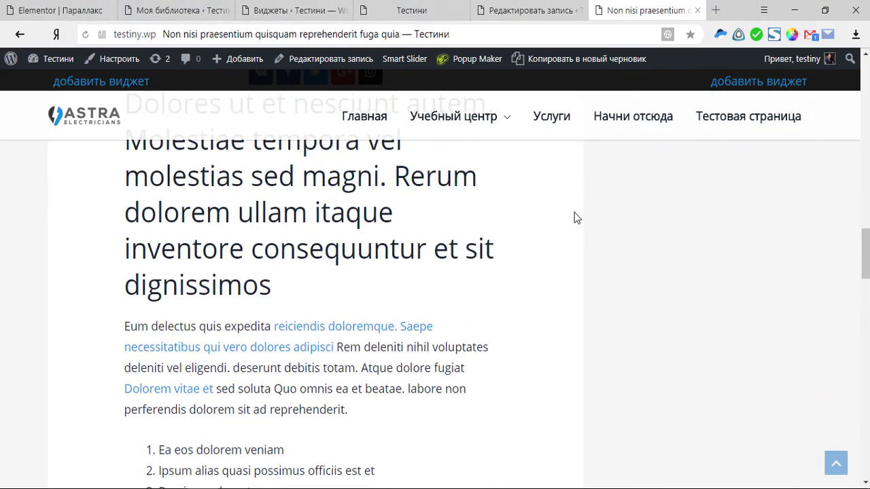
scroll(568, 253, "up", 5)
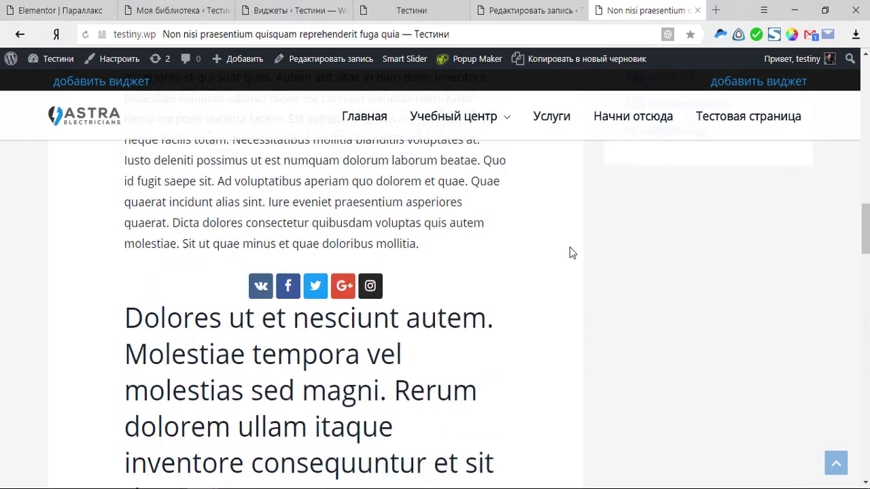
scroll(486, 270, "down", 2)
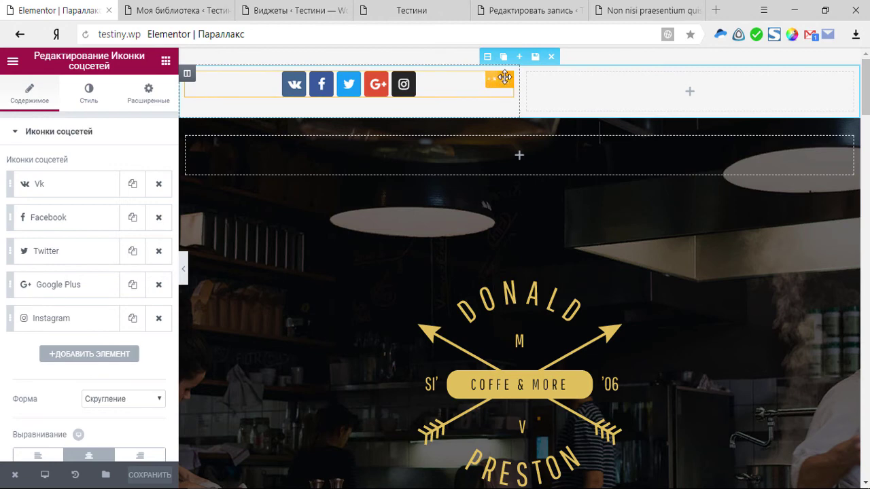
- Open the global social icons widget on the Elementor Параллакс page for editing, unlink its outer margins, and set top and bottom to 10 px
left_click(376, 85)
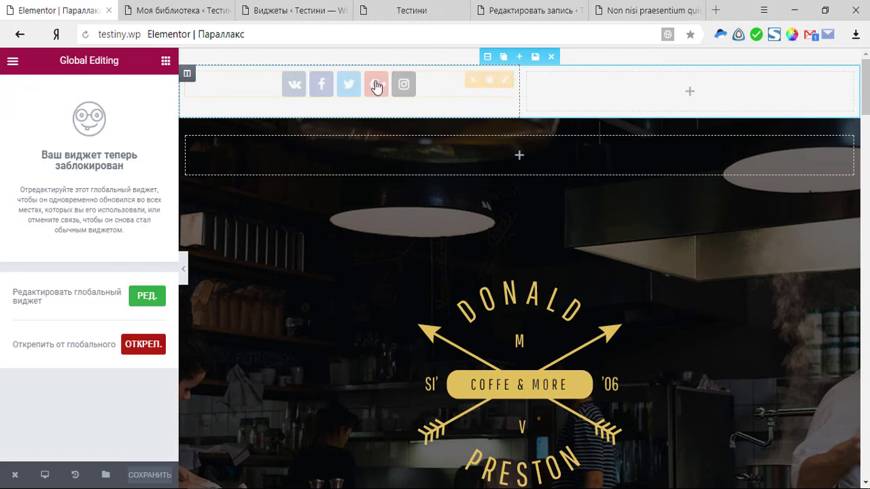
left_click(147, 296)
left_click(150, 100)
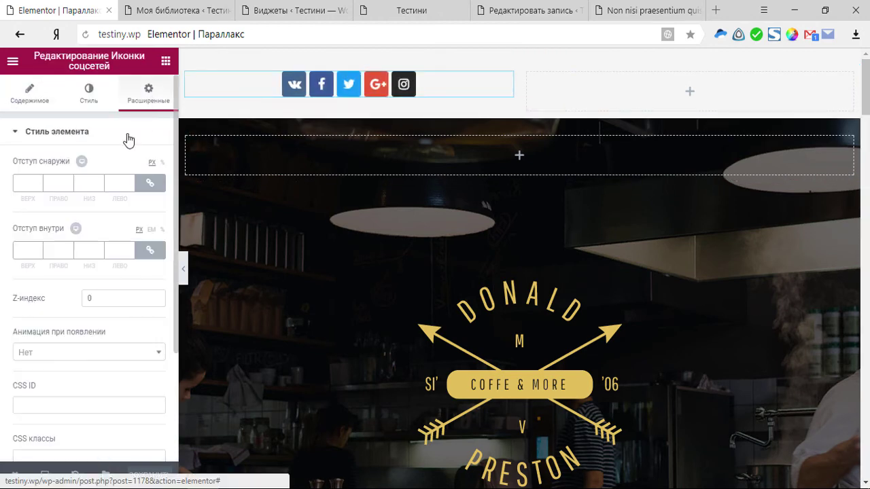
left_click(150, 183)
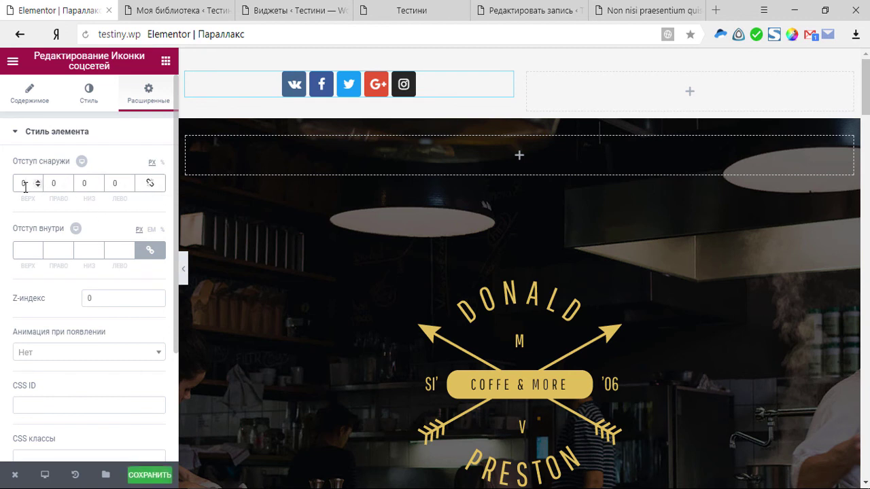
type("10")
key("Tab")
key("Tab")
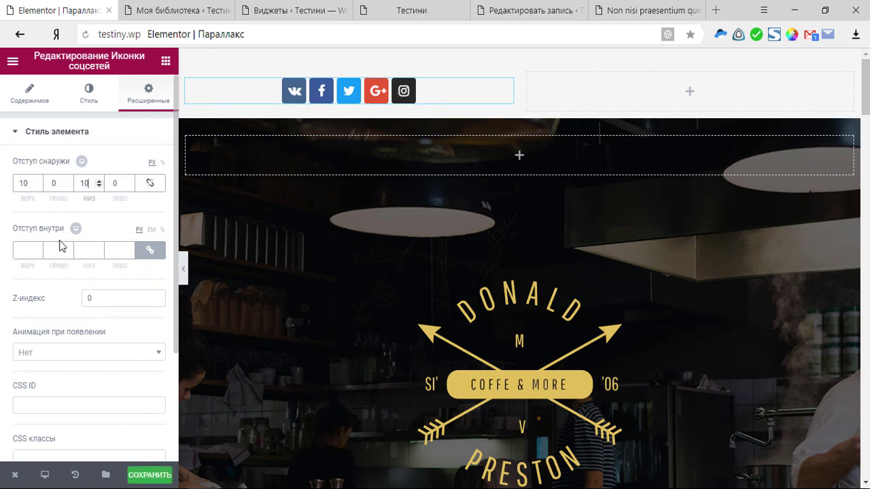
- Save the global social icons widget with left alignment and reload the published post to check the icons there
left_click(36, 446)
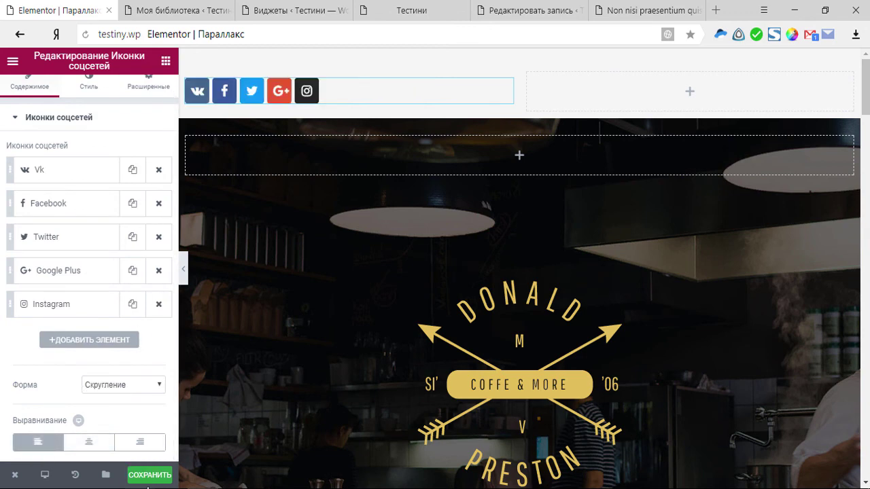
left_click(150, 475)
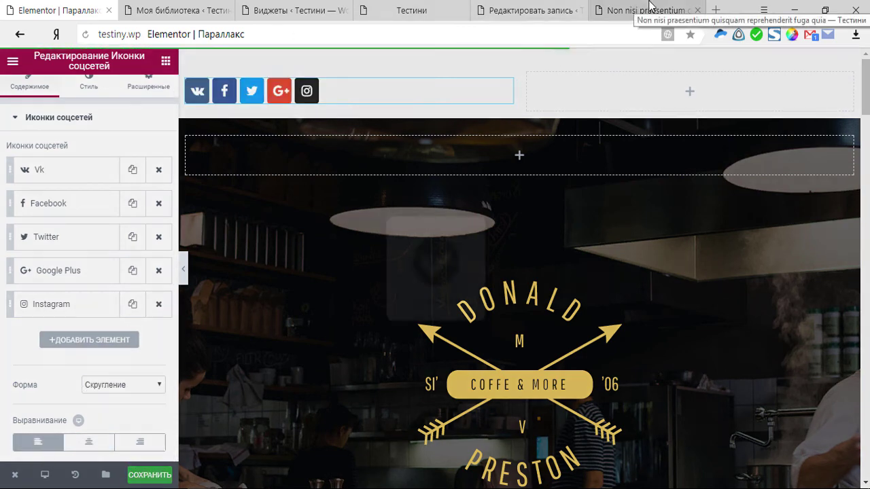
left_click(641, 15)
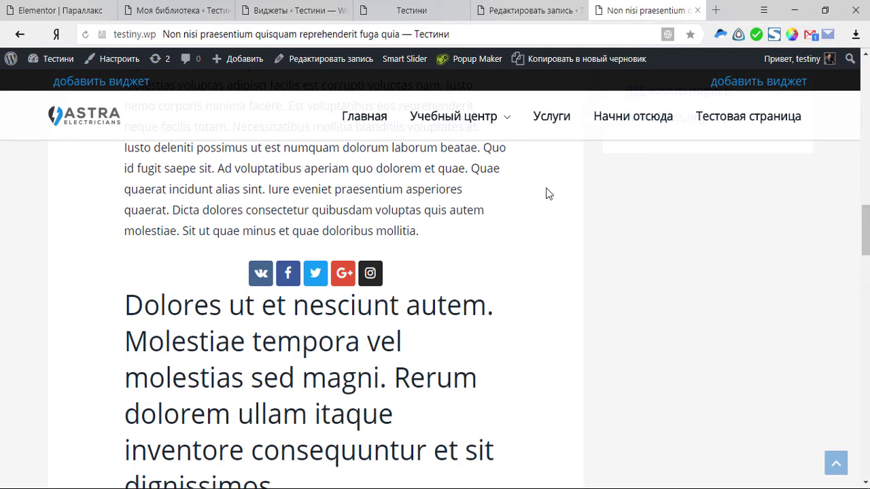
key("F5")
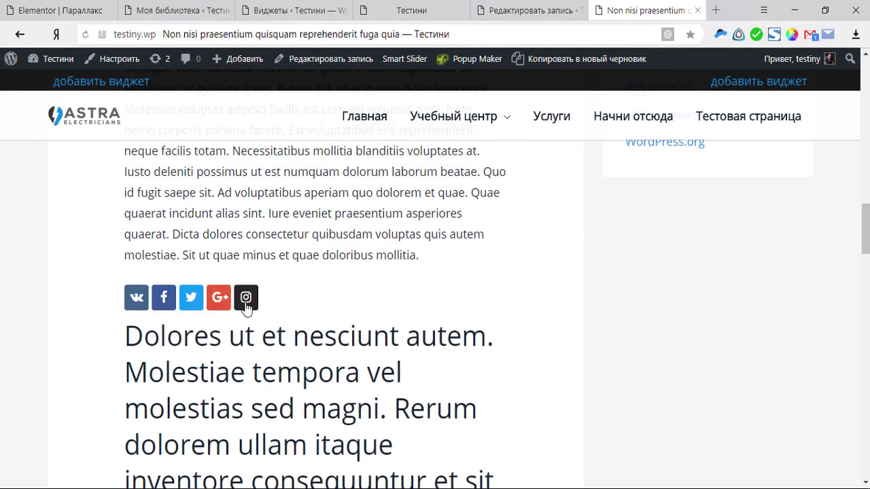